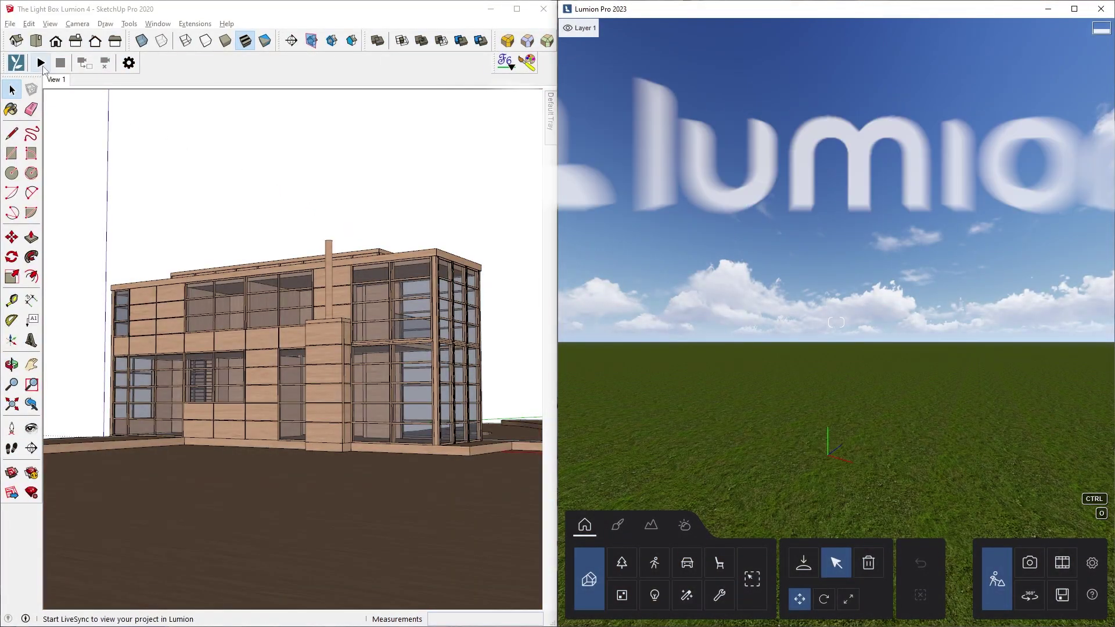
Start LiveSync to link the house model to Lumion.
click(42, 65)
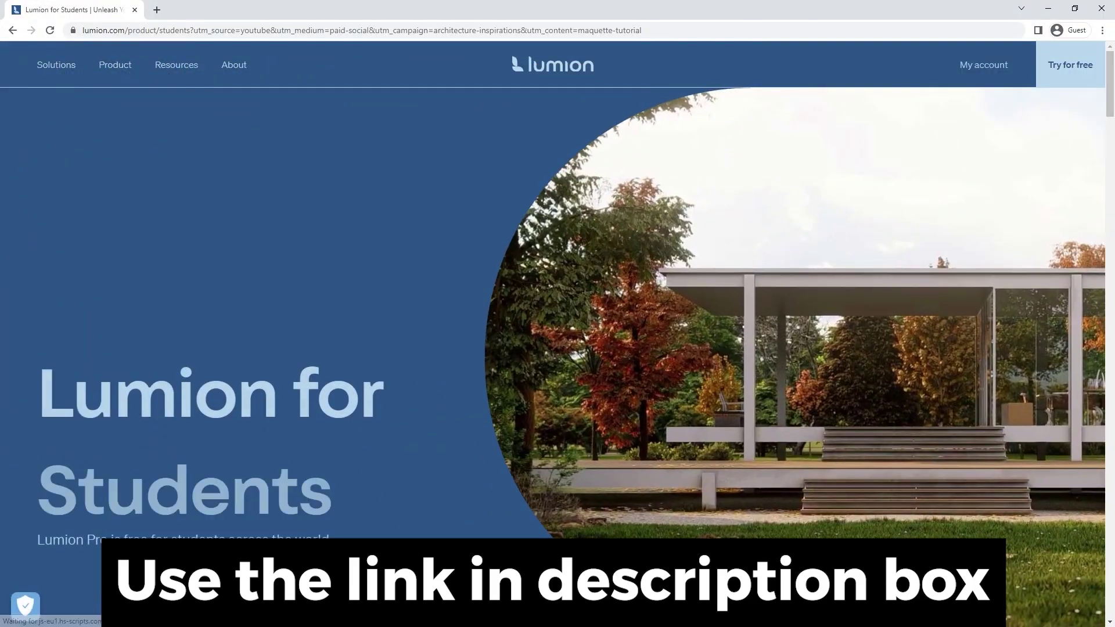
Switch to the Lumion for Students web page and request Lumion Student.
scroll(574, 376, down, 9)
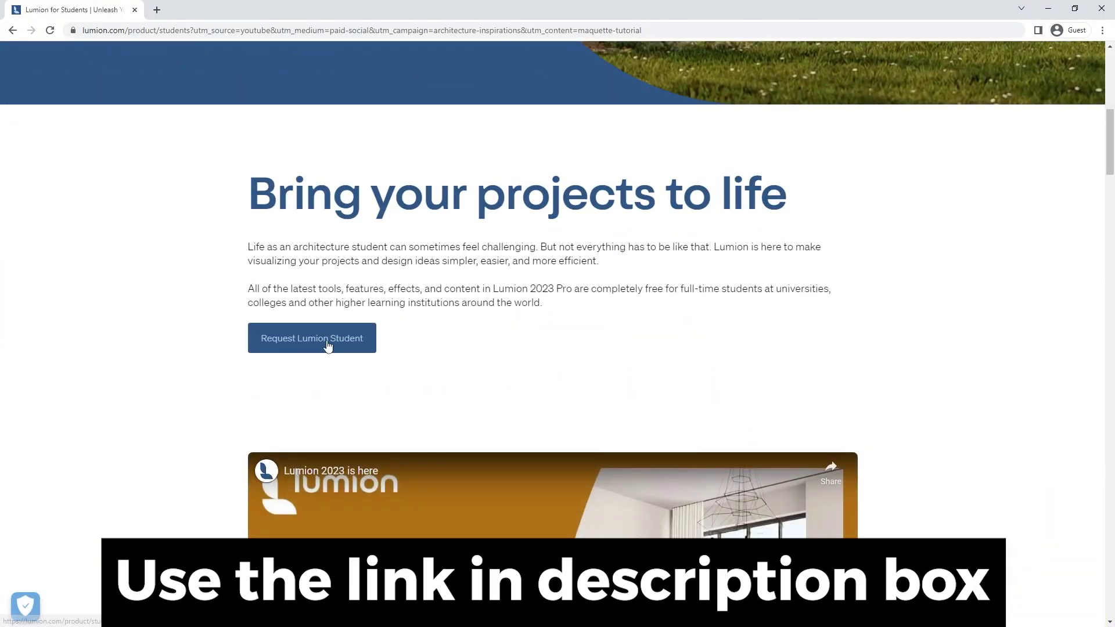
click(328, 343)
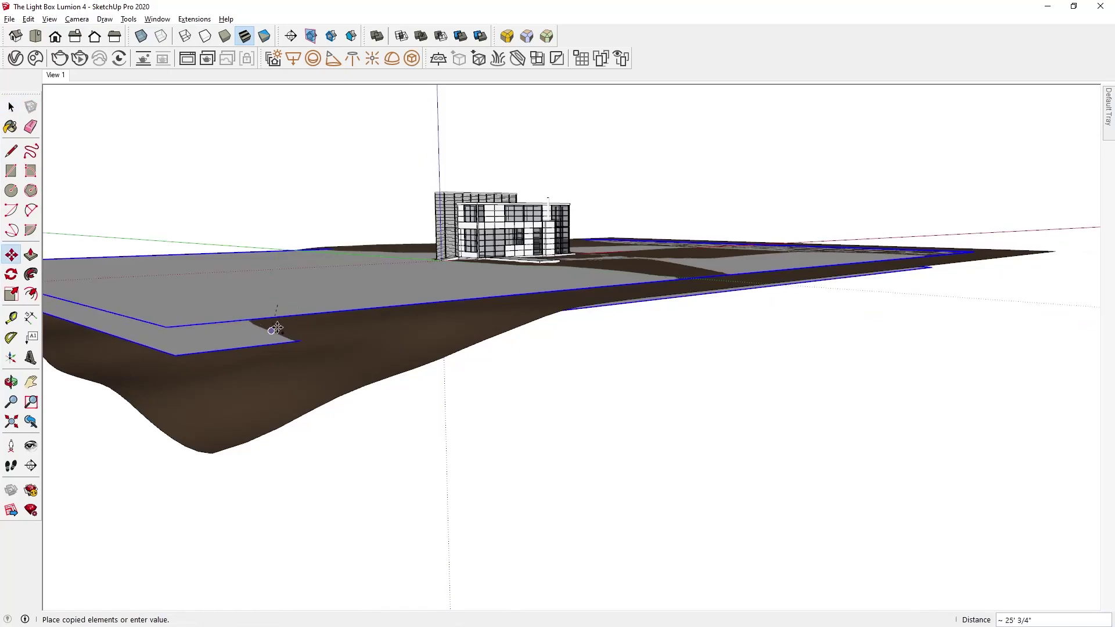
In SketchUp, place a vertically offset copy of the selected flat planes against the sloping terrain.
scroll(279, 461, up, 3)
click(279, 461)
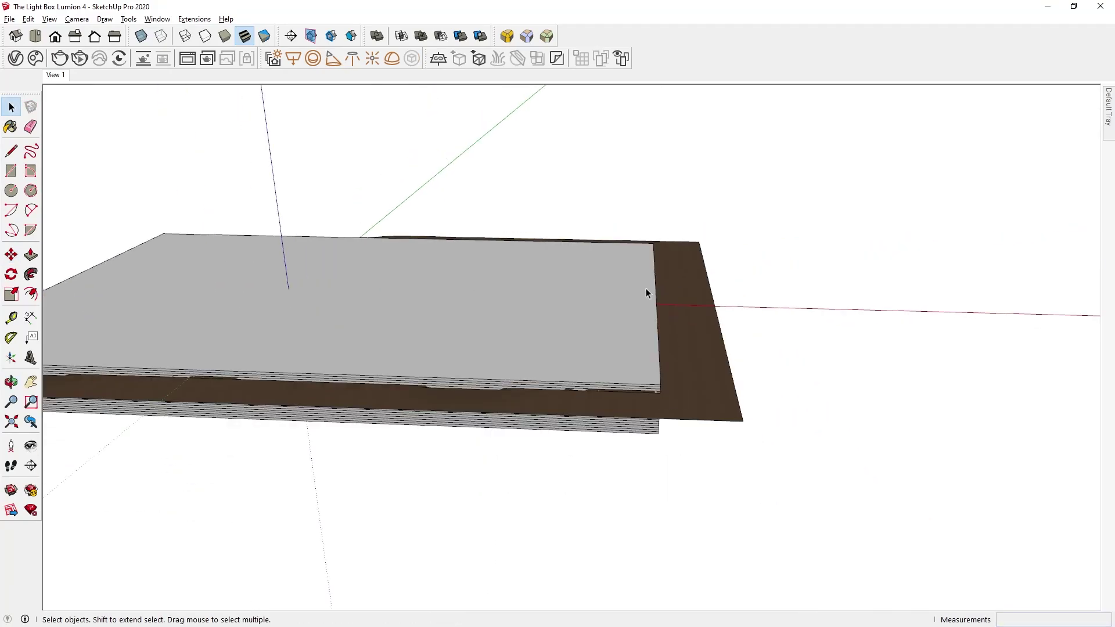
Select the terrain together with the stacked horizontal planes and intersect their faces.
click(645, 288)
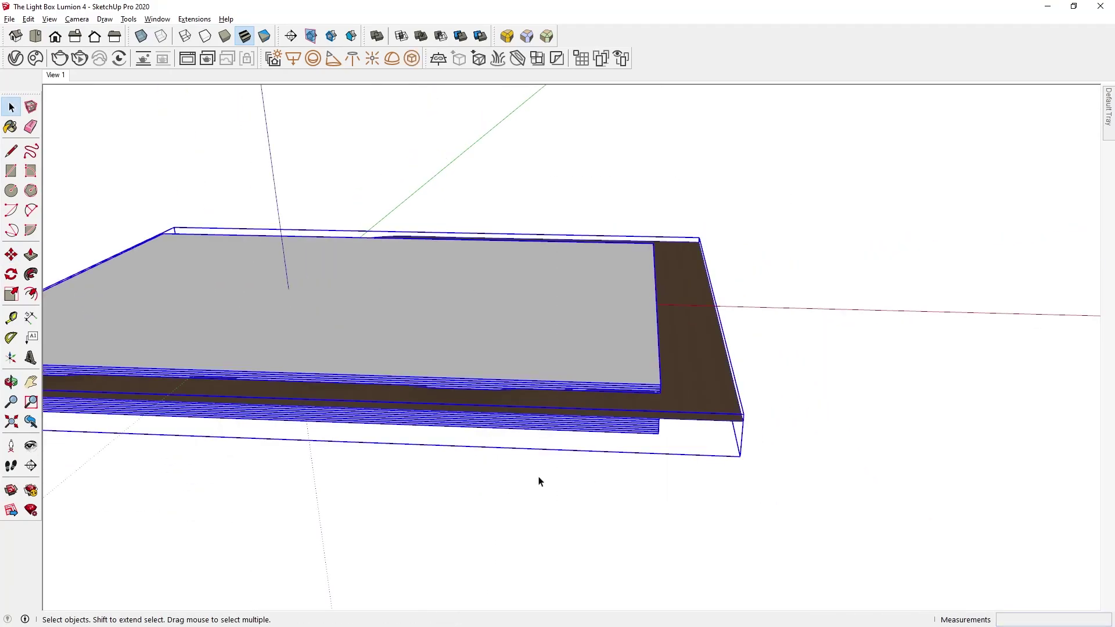
right_click(700, 388)
mouse_move(769, 170)
click(886, 182)
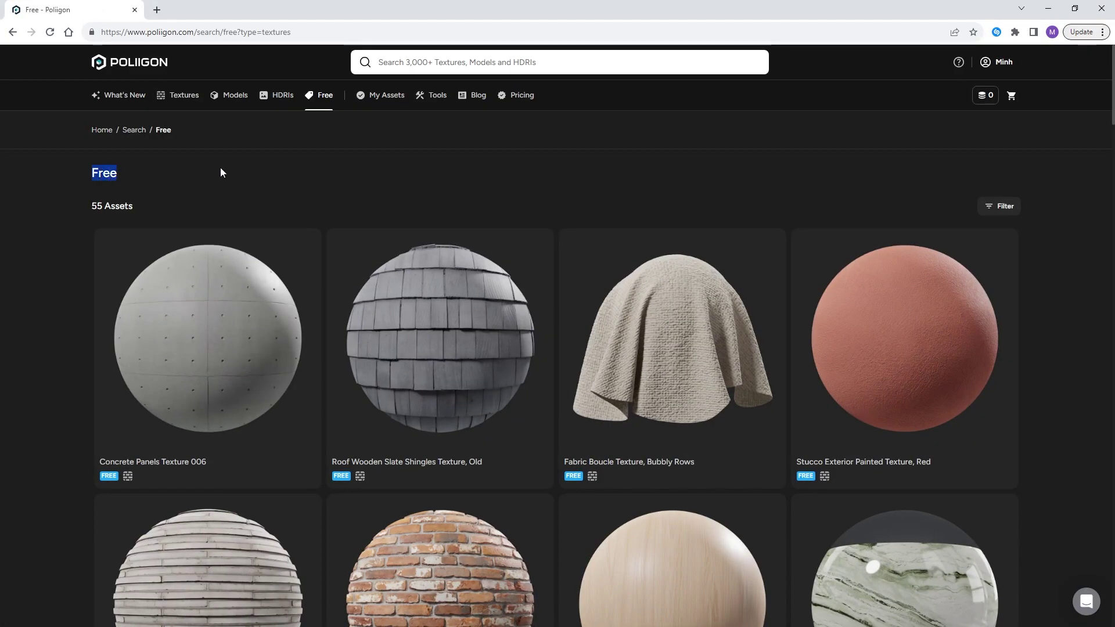
Browse the free textures on the Poliigon website and open the light wood texture.
scroll(707, 182, down, 5)
click(664, 339)
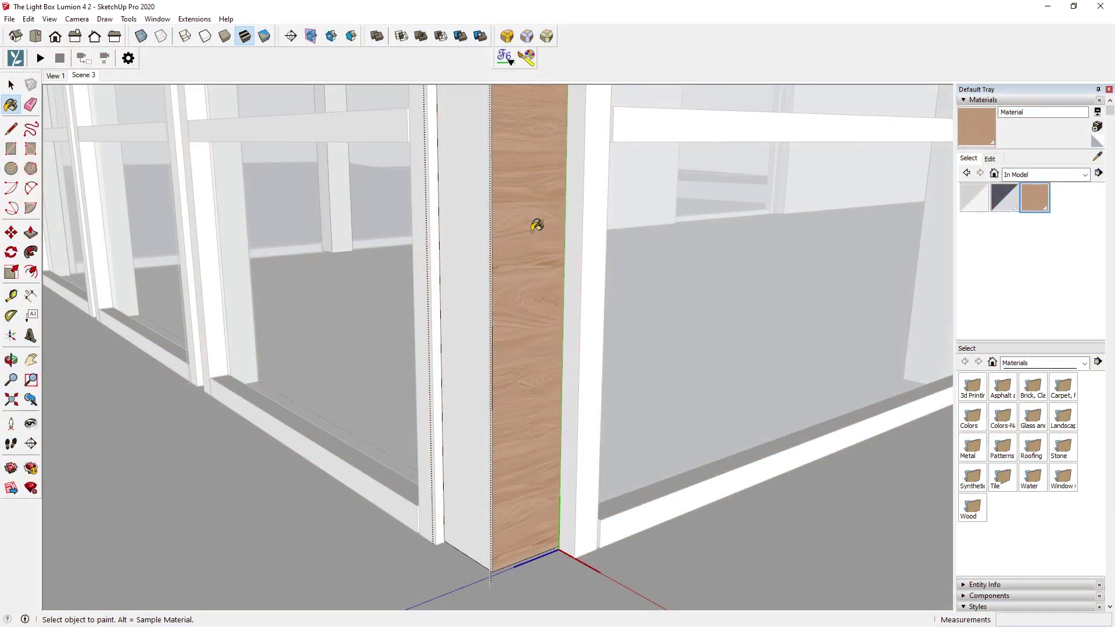
Rotate the wood texture on the corner column's front face by 90 degrees so the grain runs vertically.
click(532, 288)
right_click(529, 287)
mouse_move(586, 444)
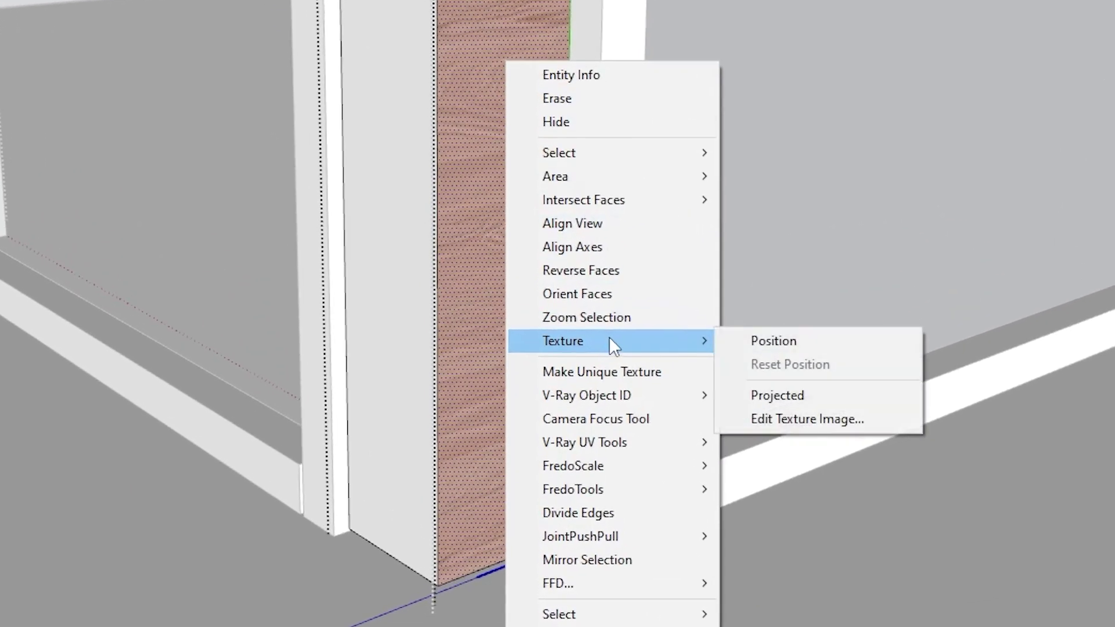
click(770, 341)
right_click(573, 248)
click(728, 304)
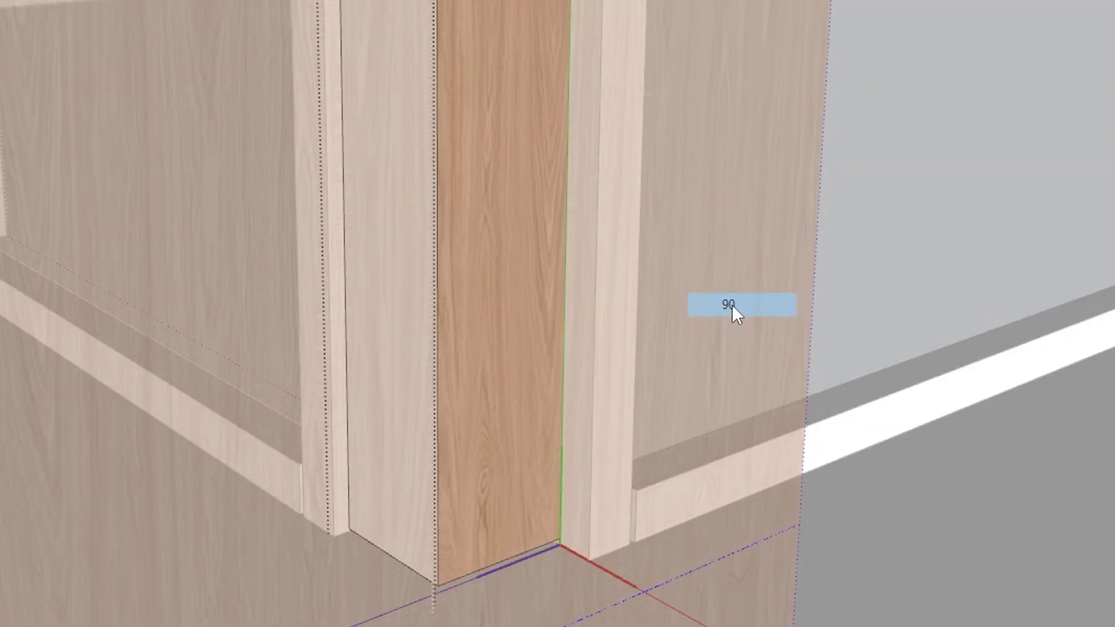
right_click(544, 150)
click(590, 163)
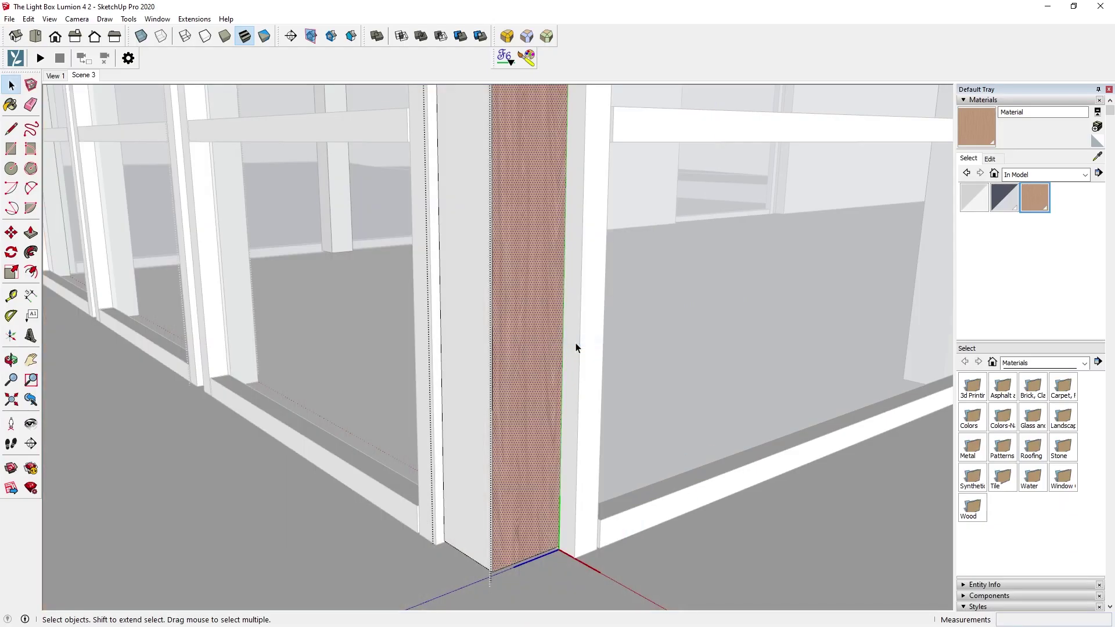
Try sampling the rotated wood texture and painting it onto the corner column's adjacent face.
mouse_move(591, 364)
middle_down()
mouse_move(491, 323)
mouse_move(398, 331)
mouse_move(467, 321)
middle_up()
key(b)
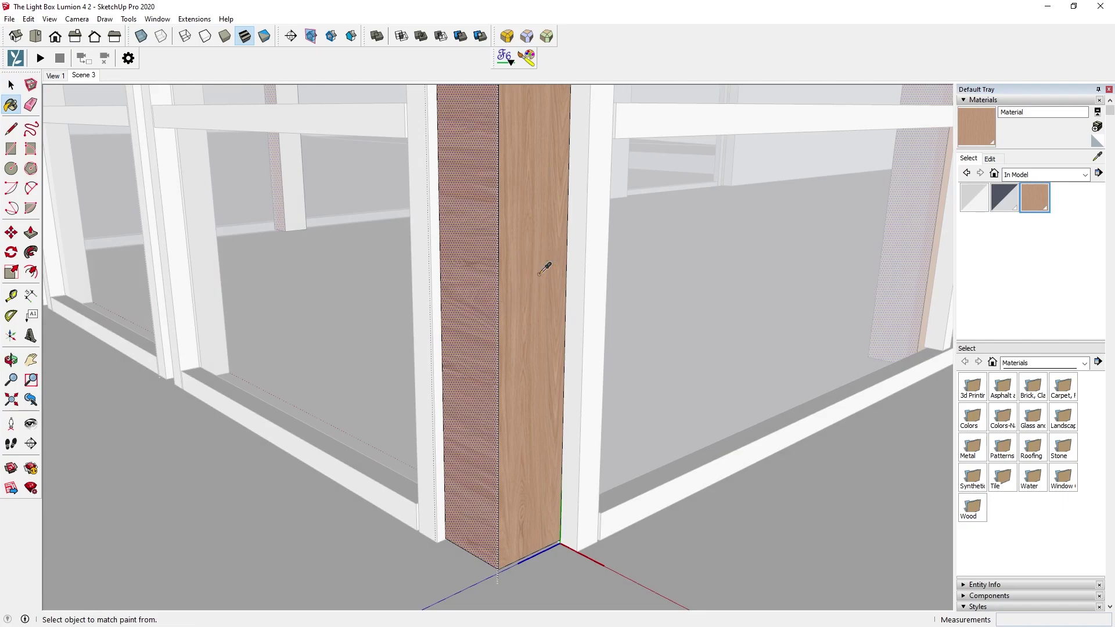
middle_drag(497, 295, 466, 252)
click(466, 251)
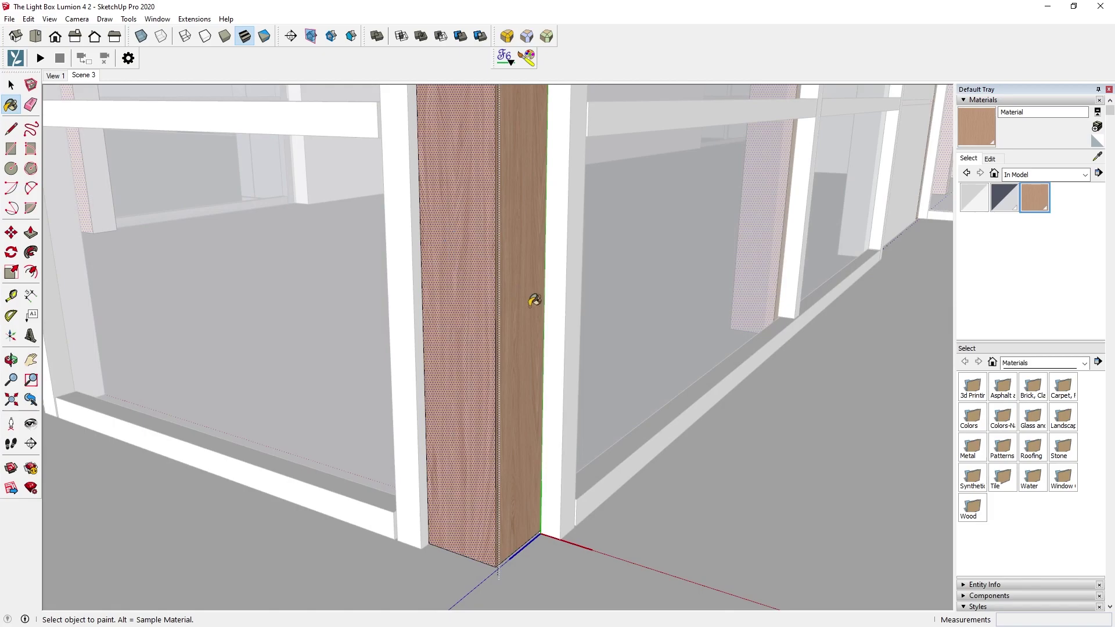
key(ctrl+z)
Select a wood panel on the facade and set its material's texture size to 20' by 20'.
key(space)
click(407, 294)
click(411, 259)
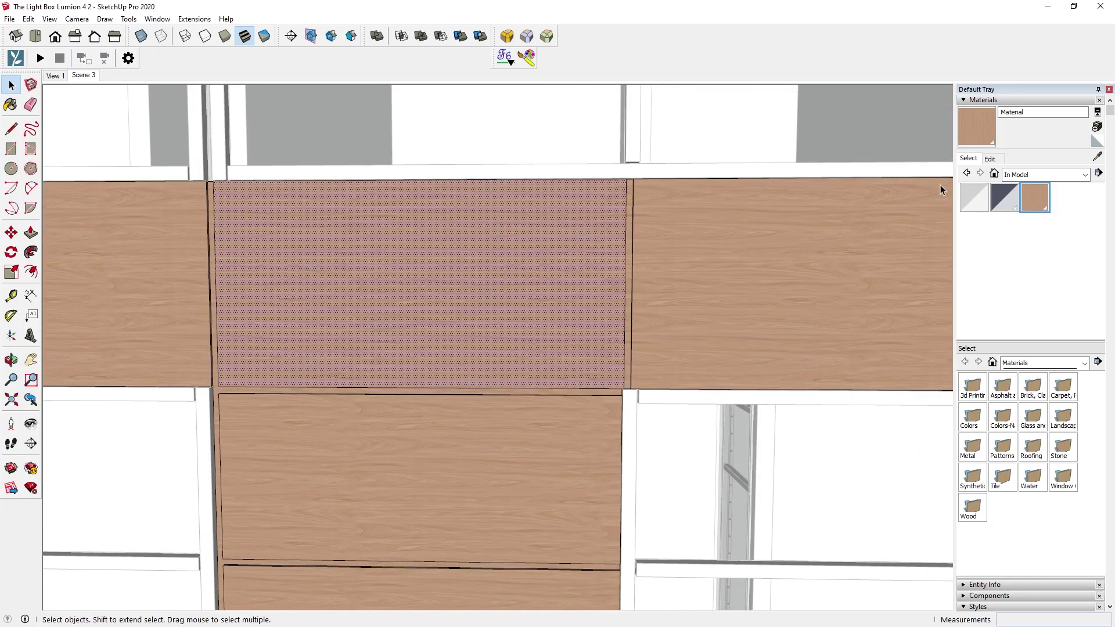
click(990, 158)
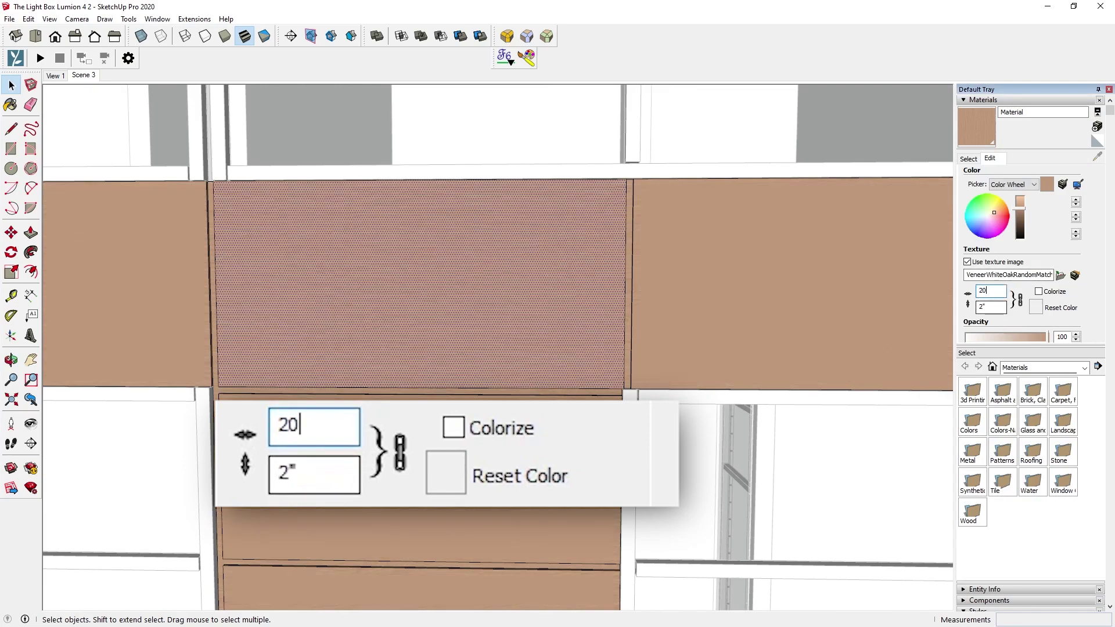
text(20')
key(Return)
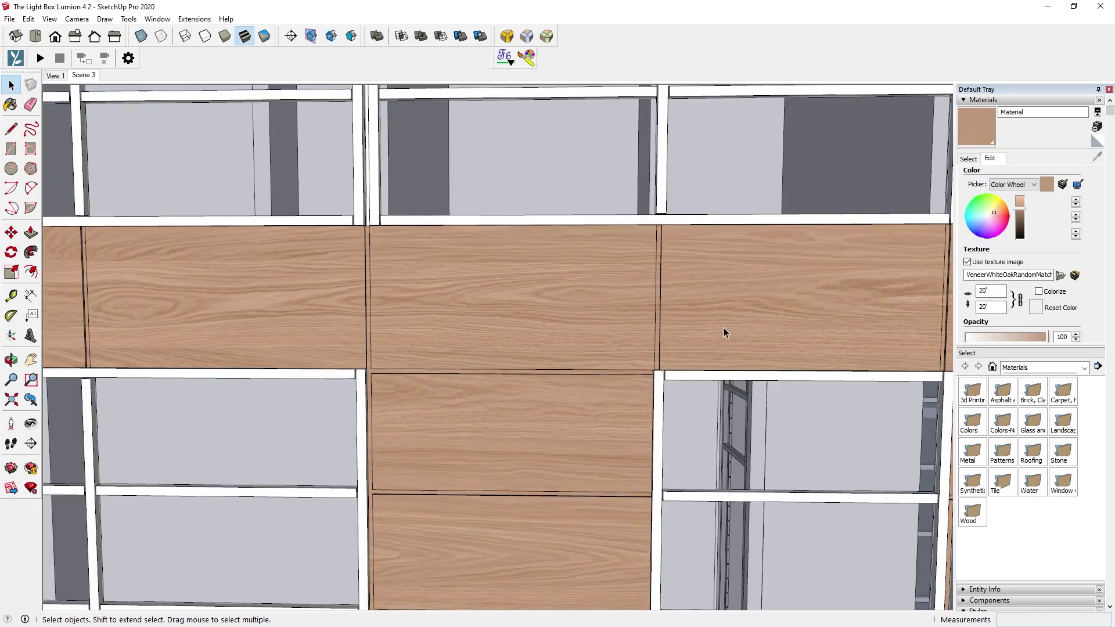
scroll(723, 328, down, 3)
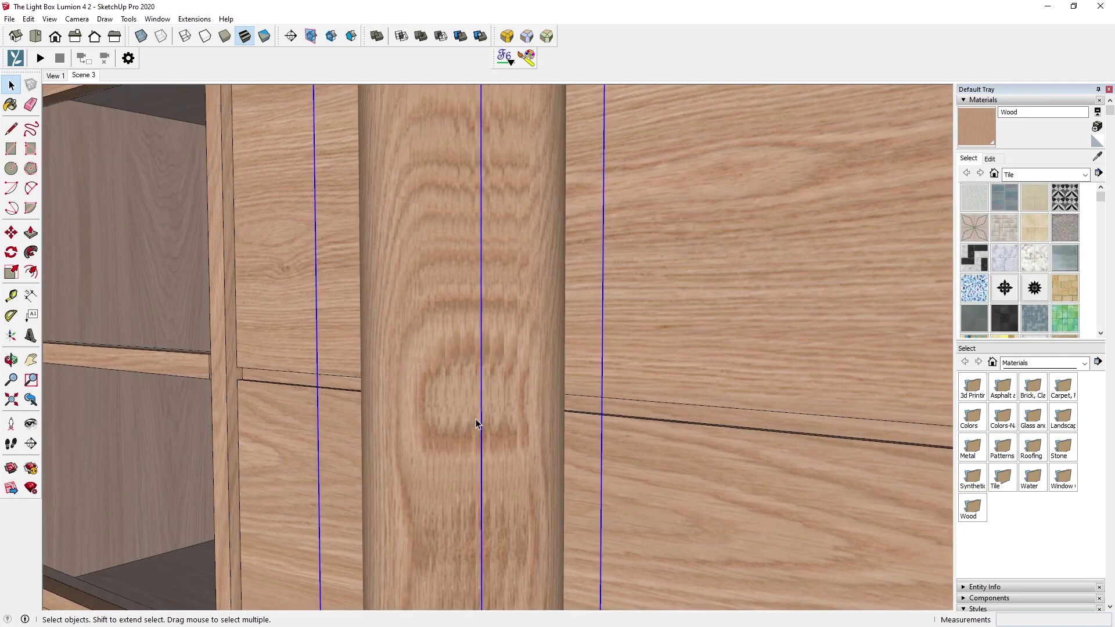
Repaint the round chimney pipe with the wood material in natural UV mapping using Fredo ThruPaint.
middle_drag(477, 427, 442, 346)
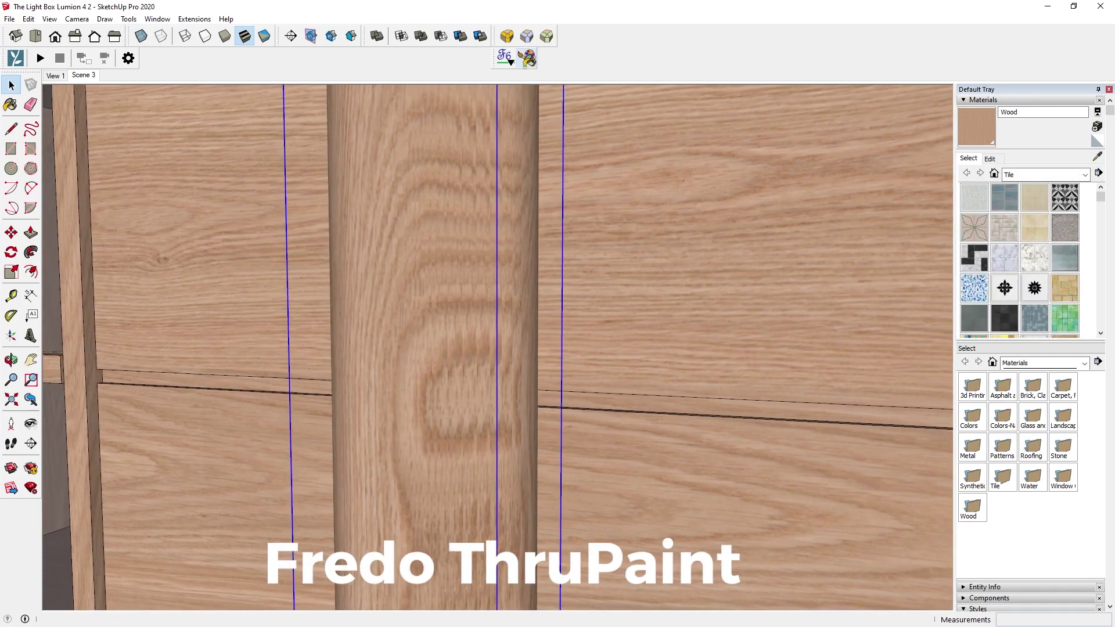
click(526, 58)
scroll(445, 329, down, 4)
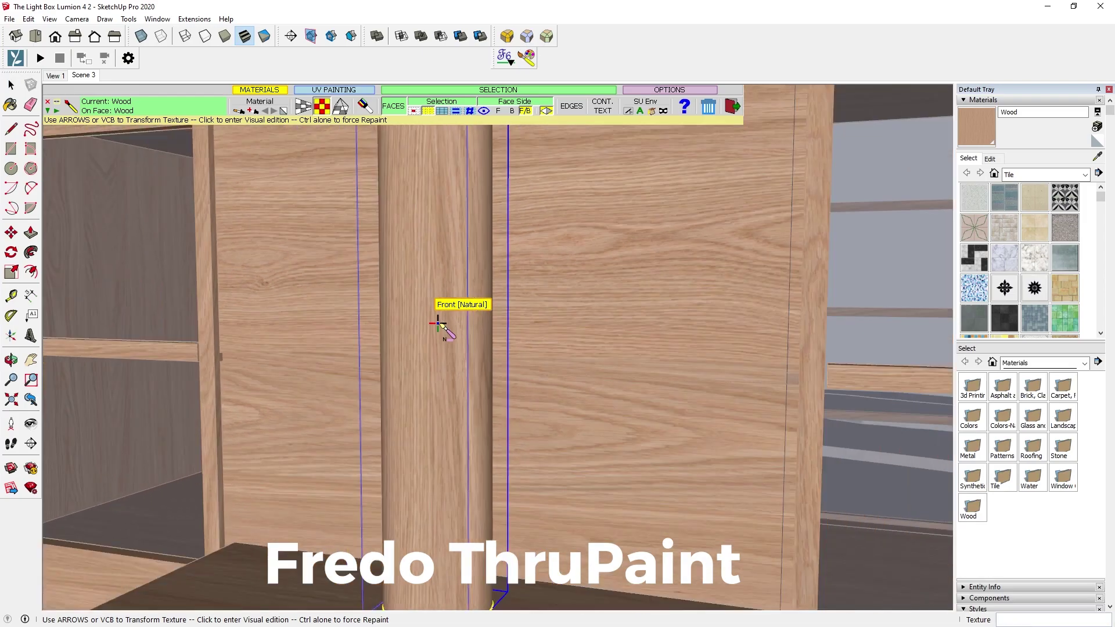
key(space)
shift+middle_drag(445, 320, 459, 491)
scroll(459, 485, down, 3)
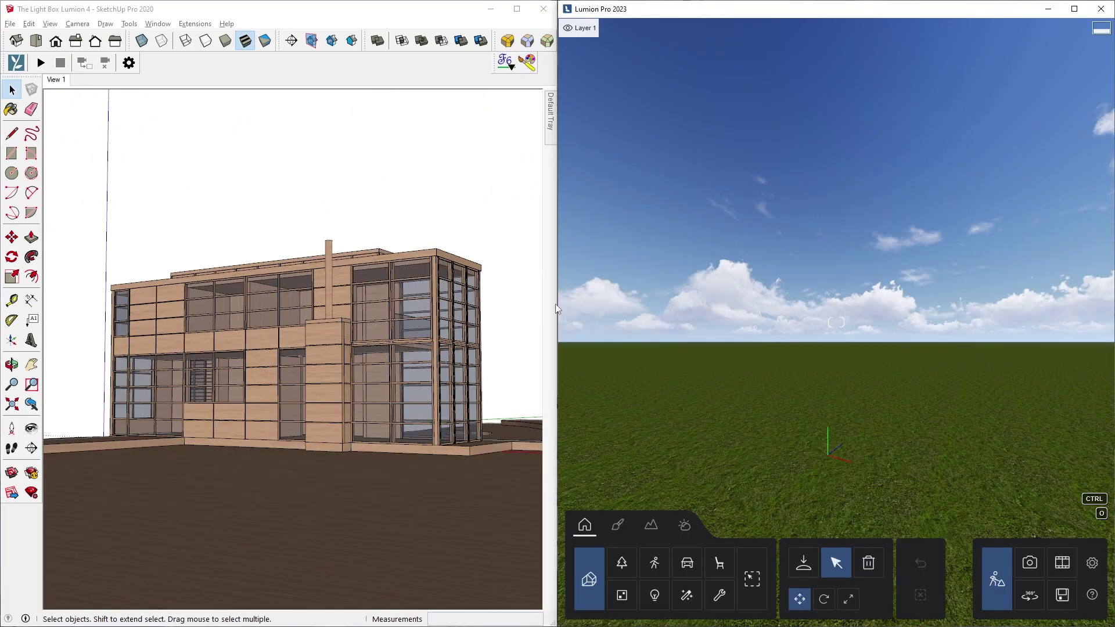
Start LiveSync, switch to Lumion, and load a normal map for the Wood material's relief.
click(42, 65)
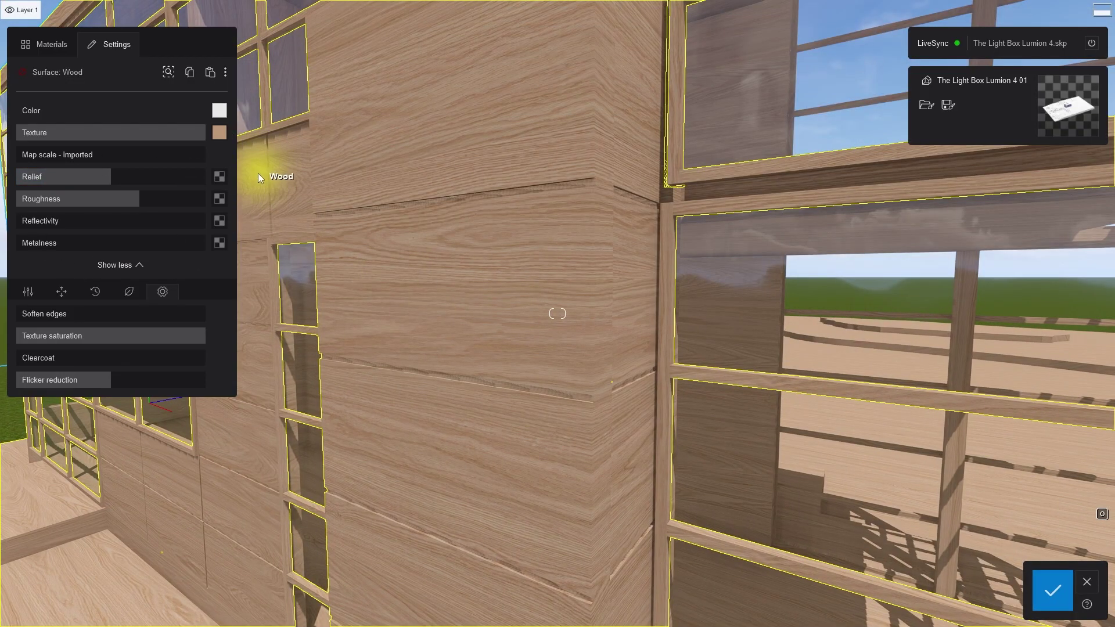
click(218, 177)
double_click(586, 143)
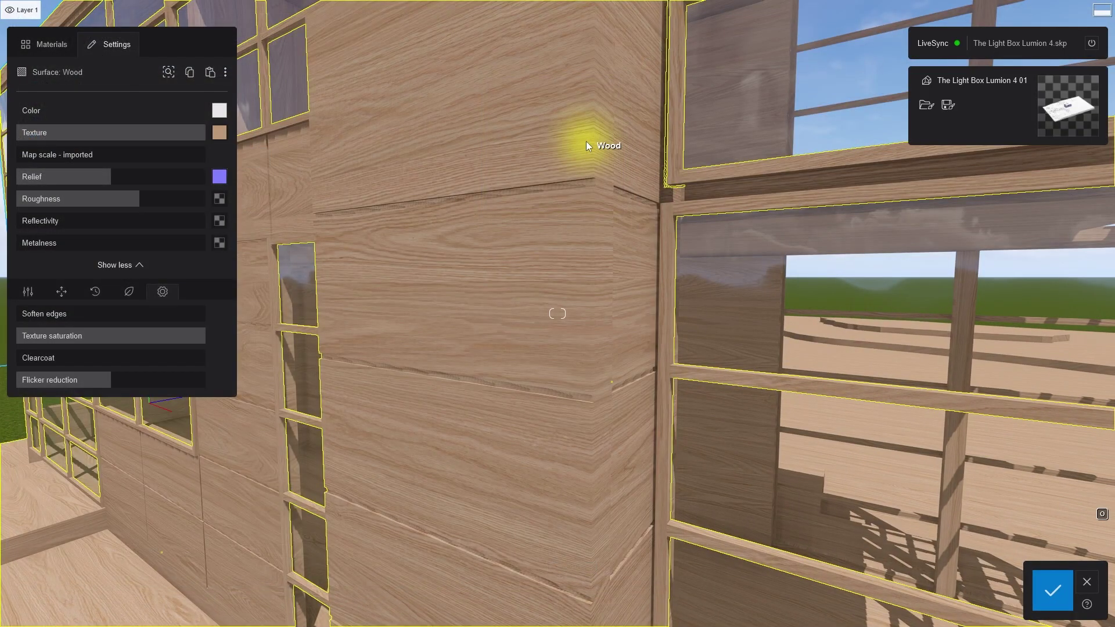
Raise the Wood material's Relief to its maximum with the colour texture turned off, and restore the texture to full strength.
click(23, 132)
right_drag(558, 314, 476, 308)
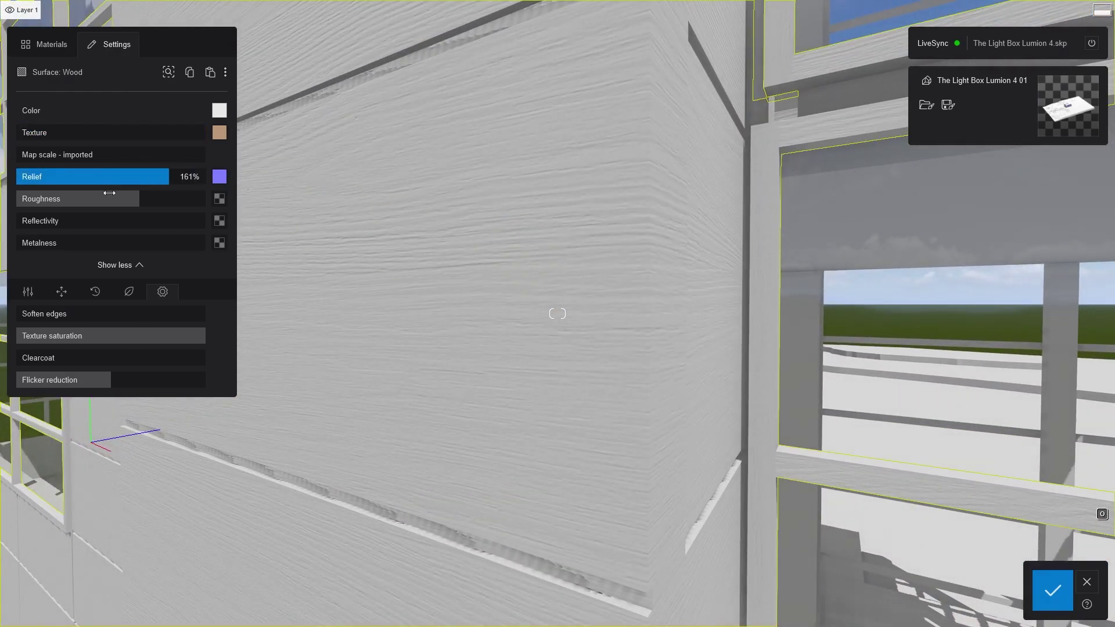
right_drag(355, 191, 589, 309)
drag(169, 132, 212, 132)
right_drag(558, 314, 499, 313)
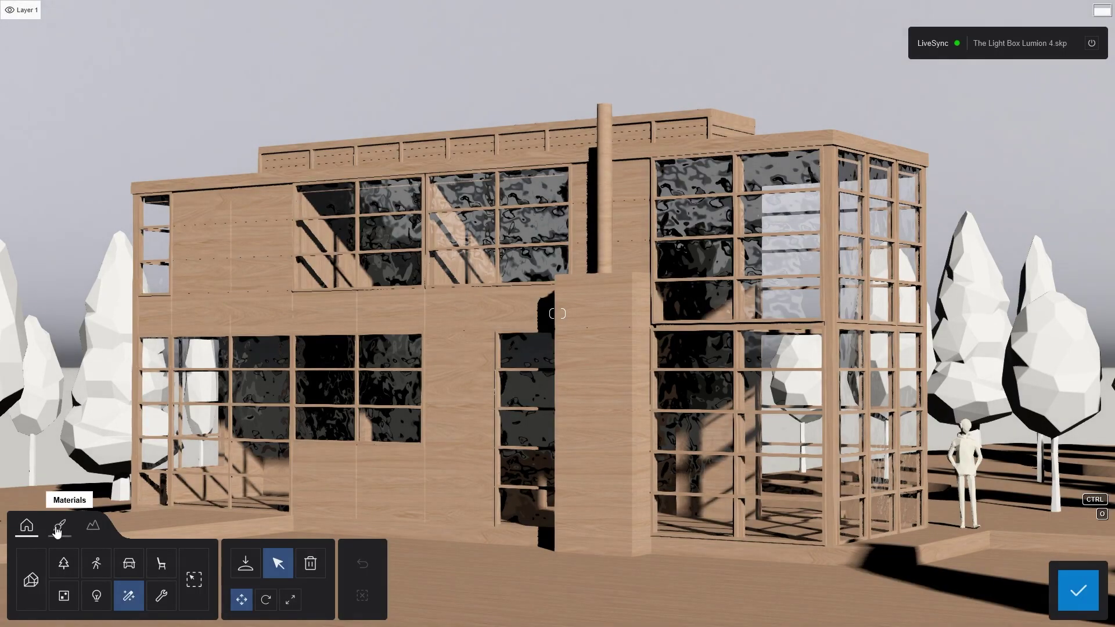
Open the windows' Glass surface in the material editor and browse the library's Materials collection.
click(58, 528)
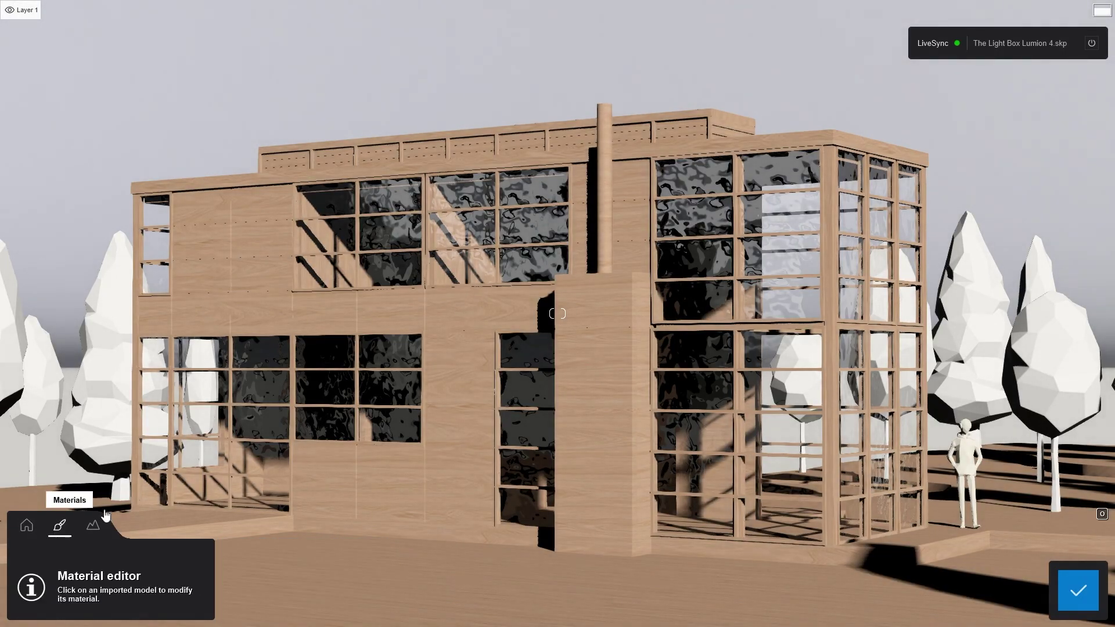
click(546, 266)
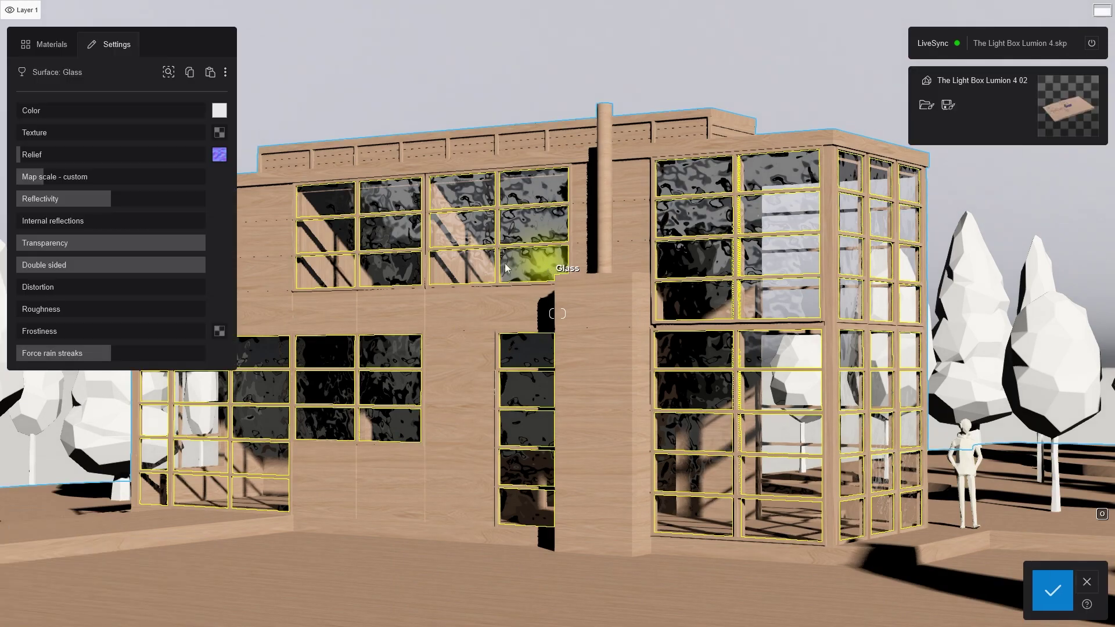
click(54, 50)
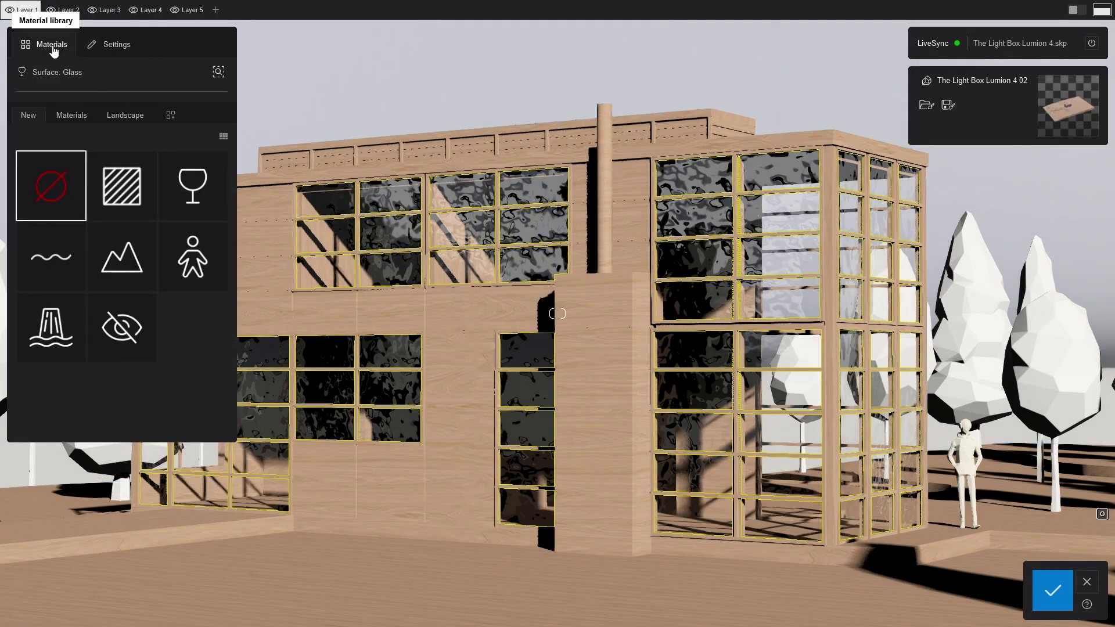
click(73, 114)
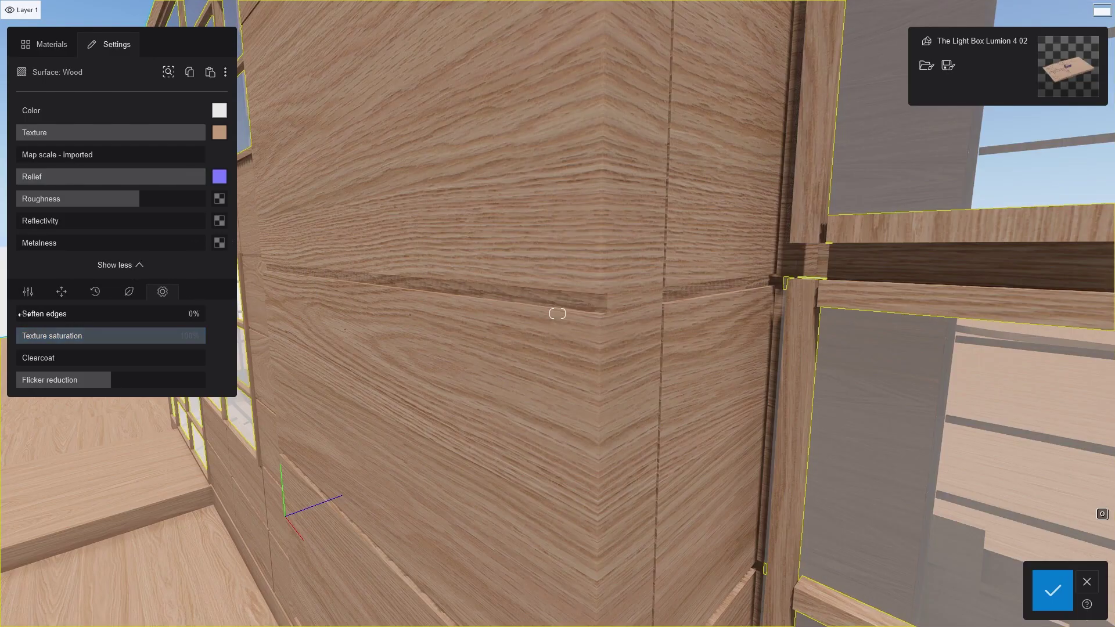
Increase the Soften edges amount of the Wood material on the house corner.
drag(26, 313, 114, 313)
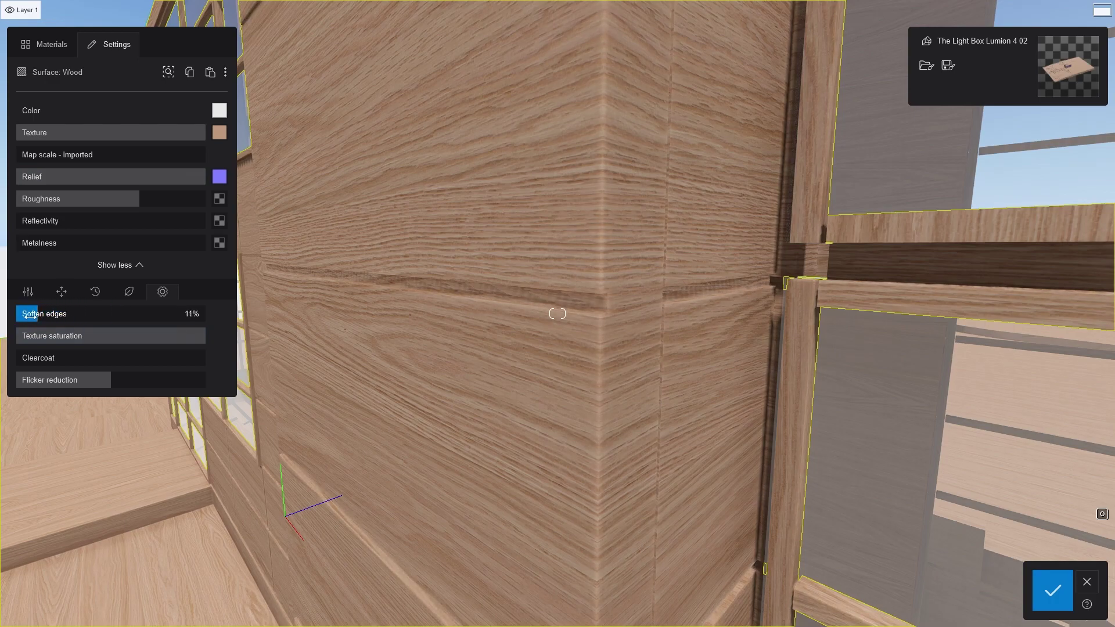
drag(65, 319, 198, 315)
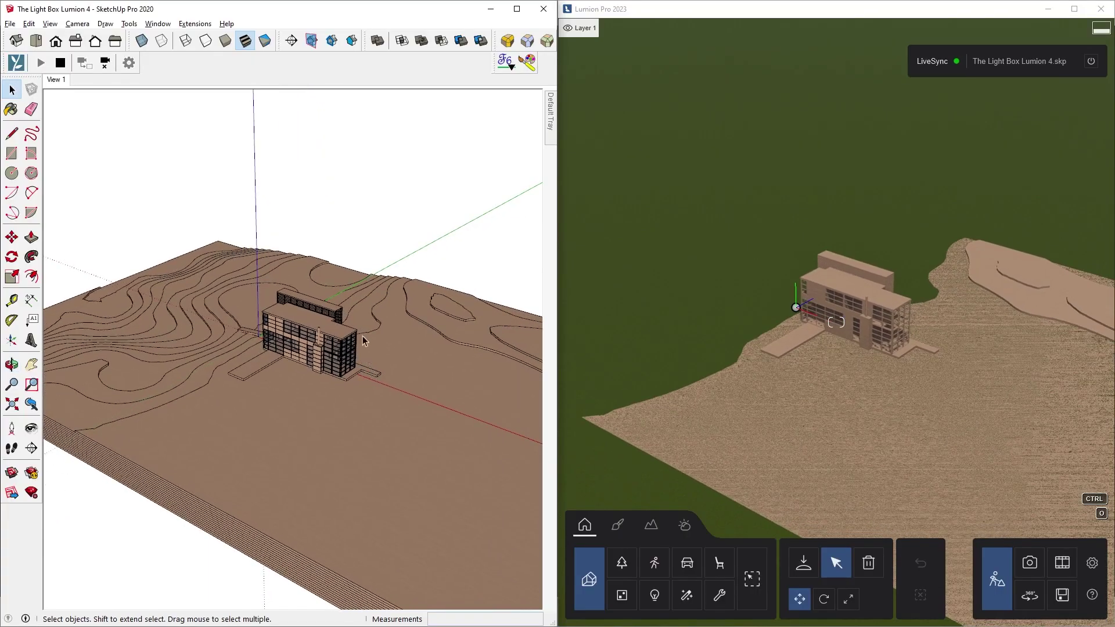
In SketchUp, select the entire site and house model and move it up 15' above the ground.
drag(527, 186, 95, 485)
key(m)
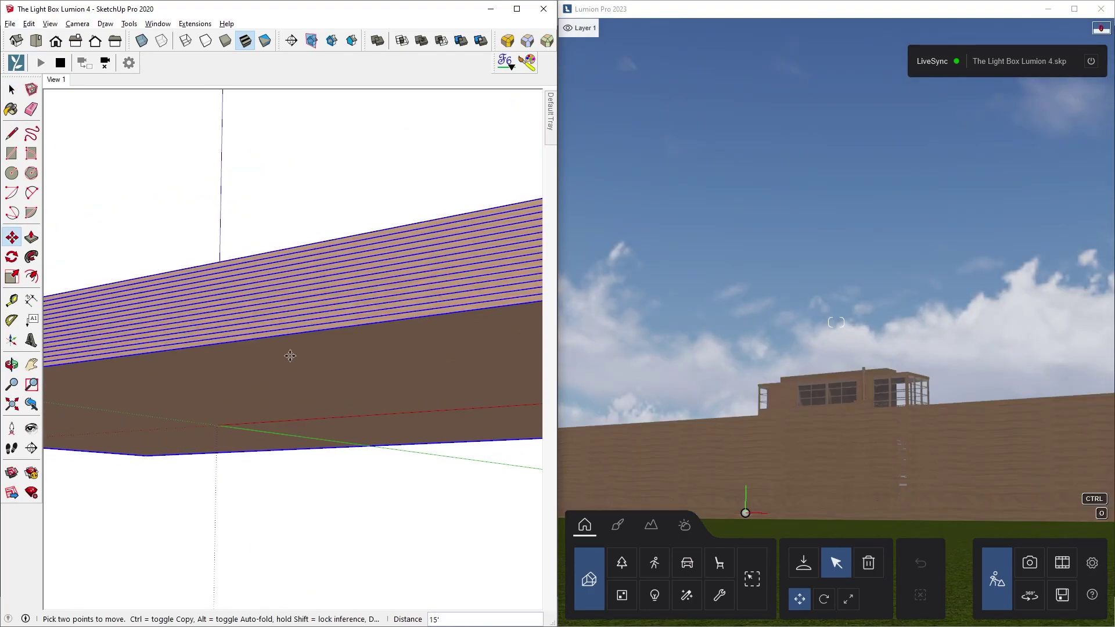
scroll(216, 423, down, 10)
middle_drag(255, 371, 261, 363)
key(space)
scroll(261, 363, down, 5)
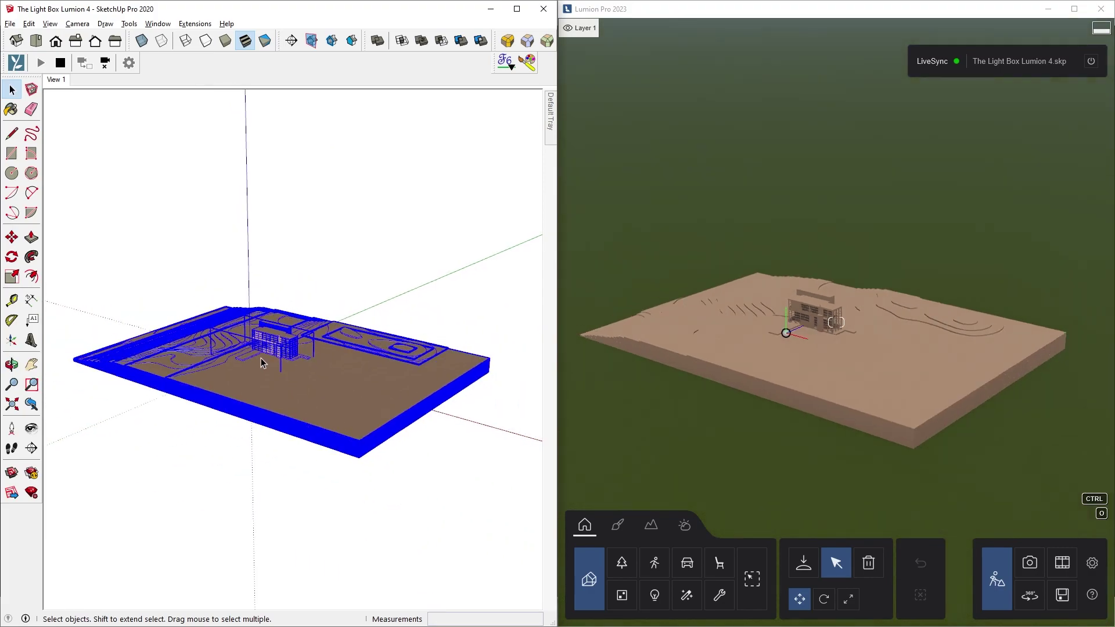
click(374, 249)
mouse_move(371, 302)
middle_down()
mouse_move(356, 348)
mouse_move(316, 349)
mouse_move(301, 468)
middle_up()
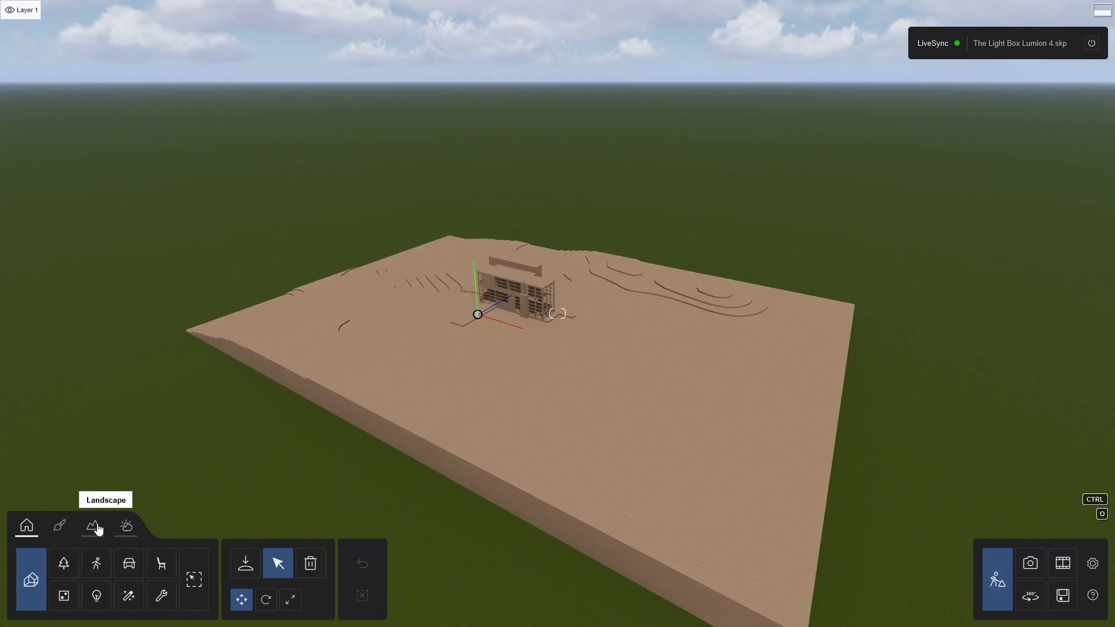
In Lumion, apply the plain white landscape preset to the ground and open the weather settings.
click(94, 528)
click(29, 607)
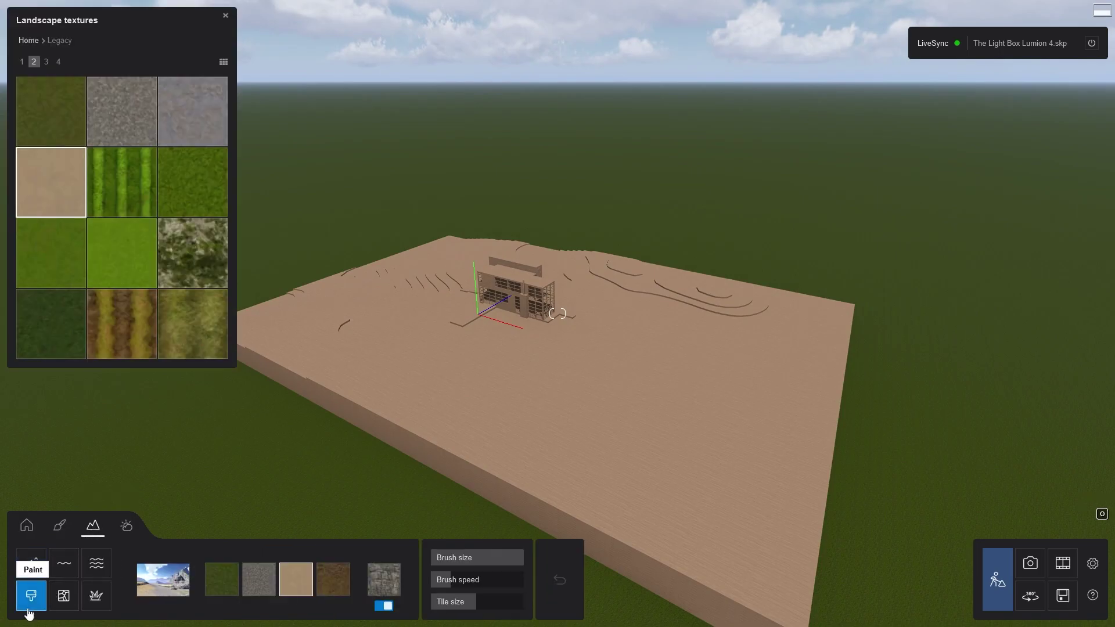
click(167, 584)
click(33, 61)
click(64, 266)
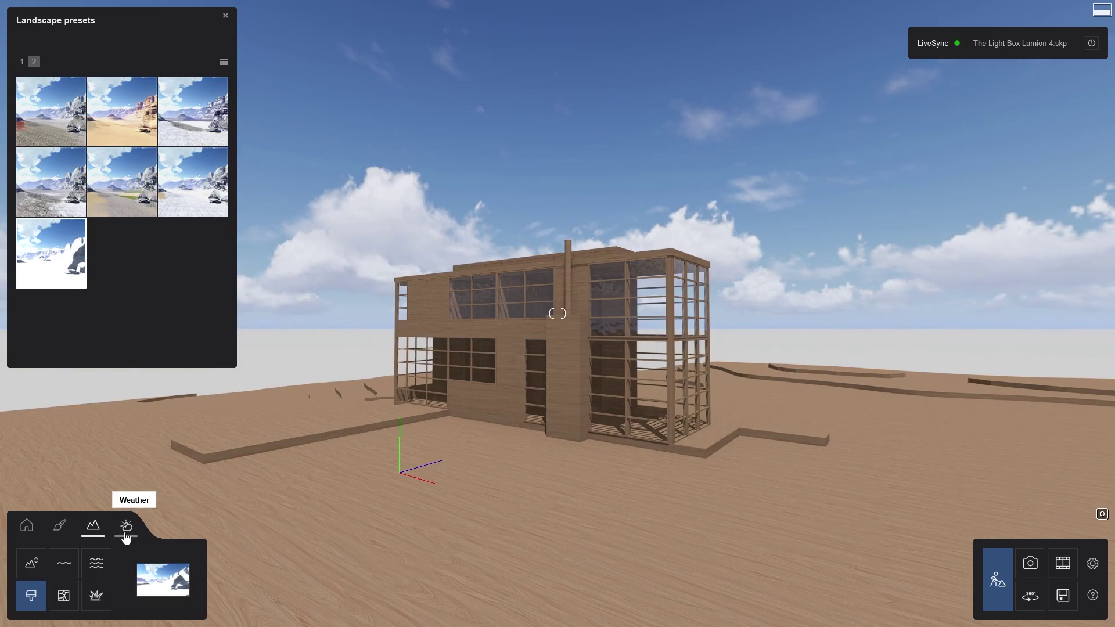
click(127, 539)
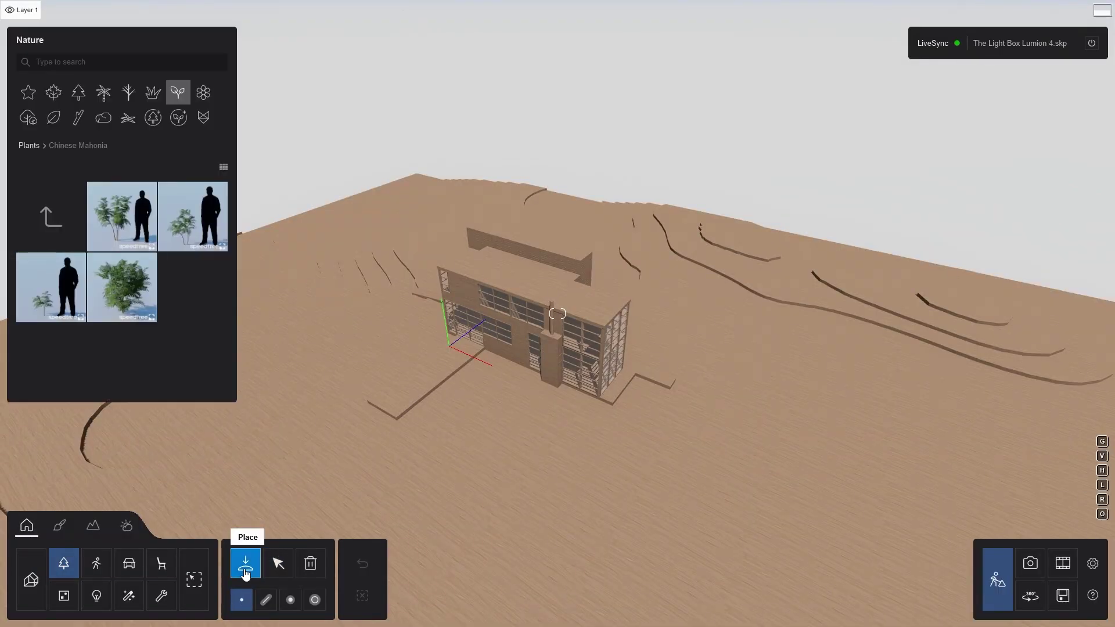
Set up cluster placement with a mix of stylized low poly trees, including Low poly tree 003 and Low poly tree 001.
click(207, 119)
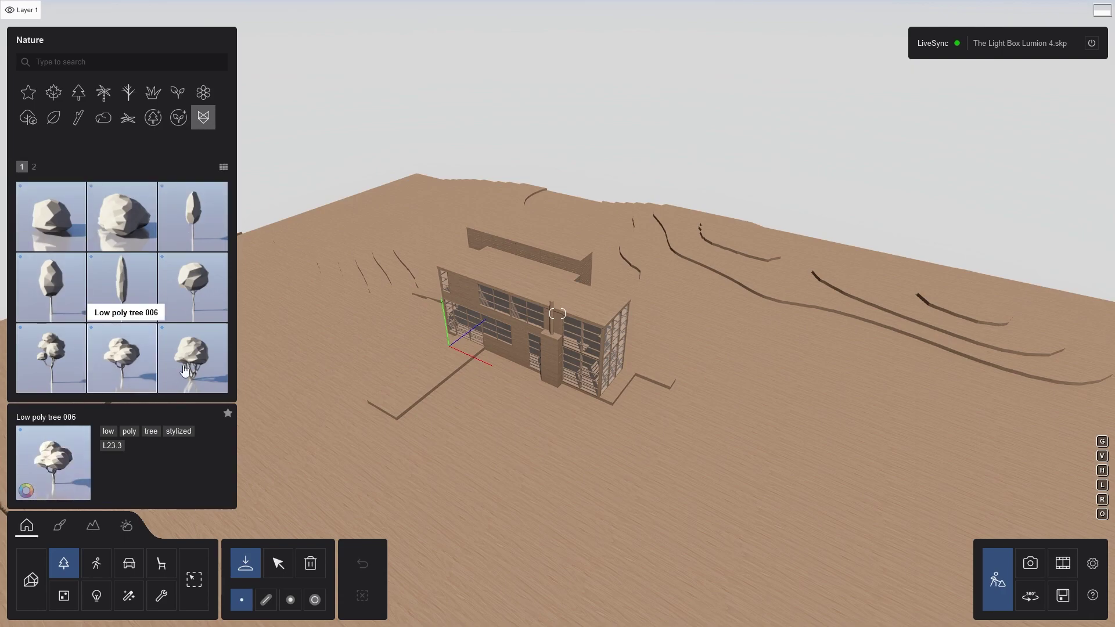
click(33, 167)
click(24, 173)
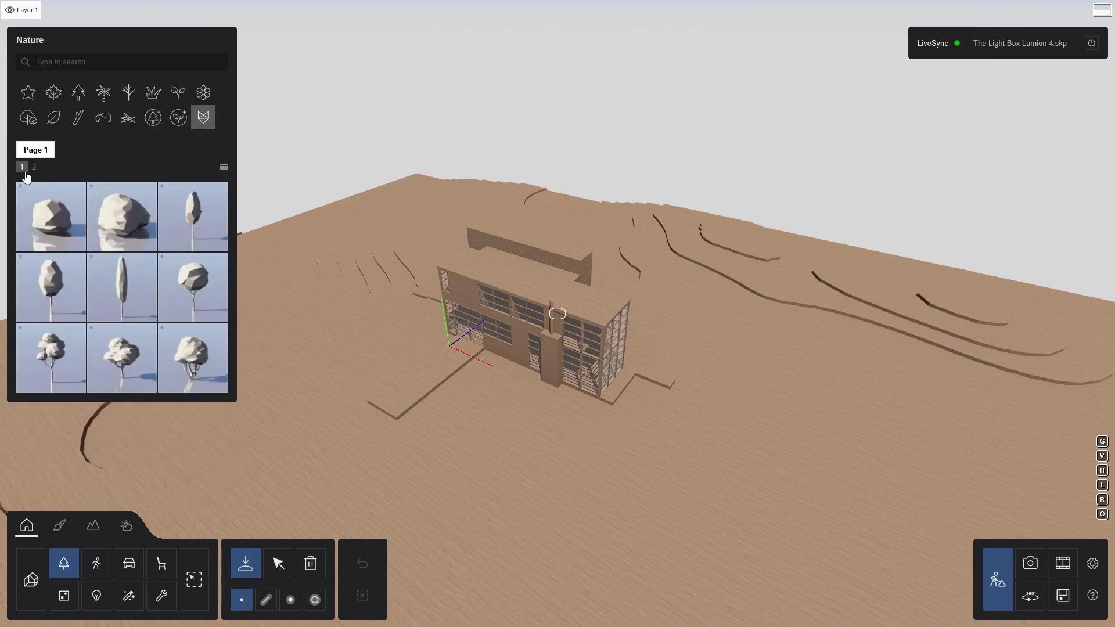
mouse_move(124, 307)
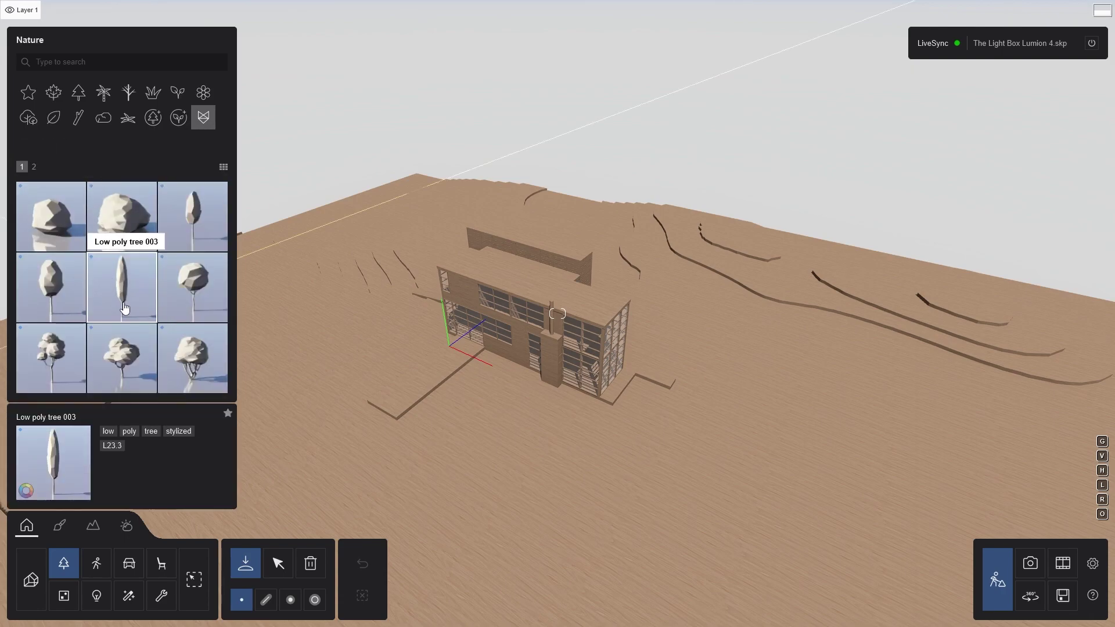
click(290, 600)
click(33, 167)
click(51, 216)
click(22, 167)
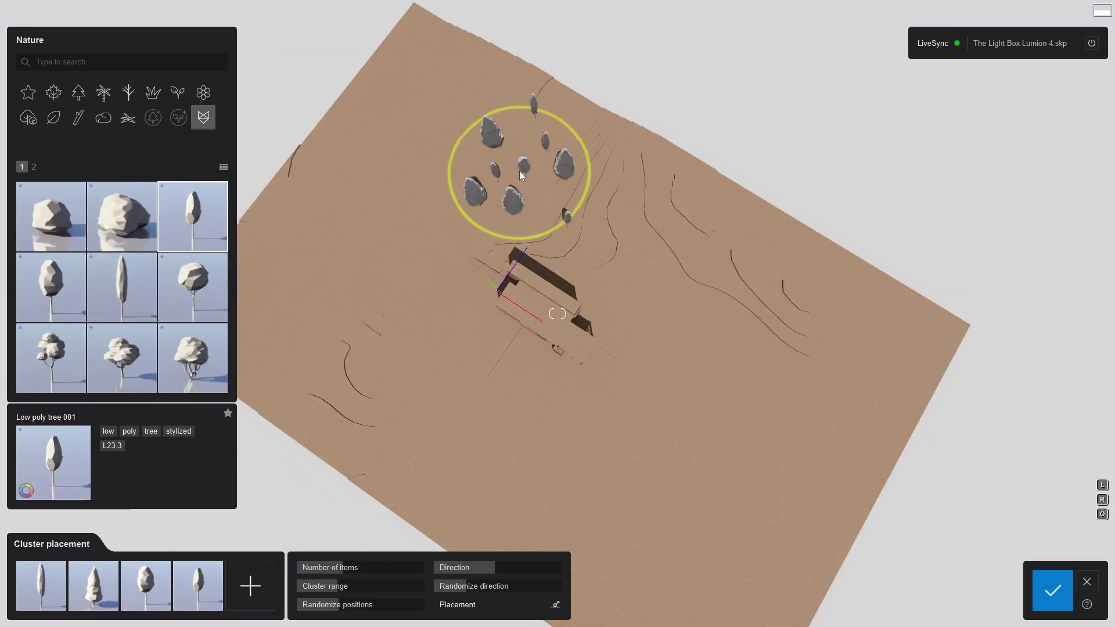
Place clusters of the mixed low poly trees across the terrain on all sides of the house.
click(656, 227)
click(788, 332)
click(720, 493)
click(761, 447)
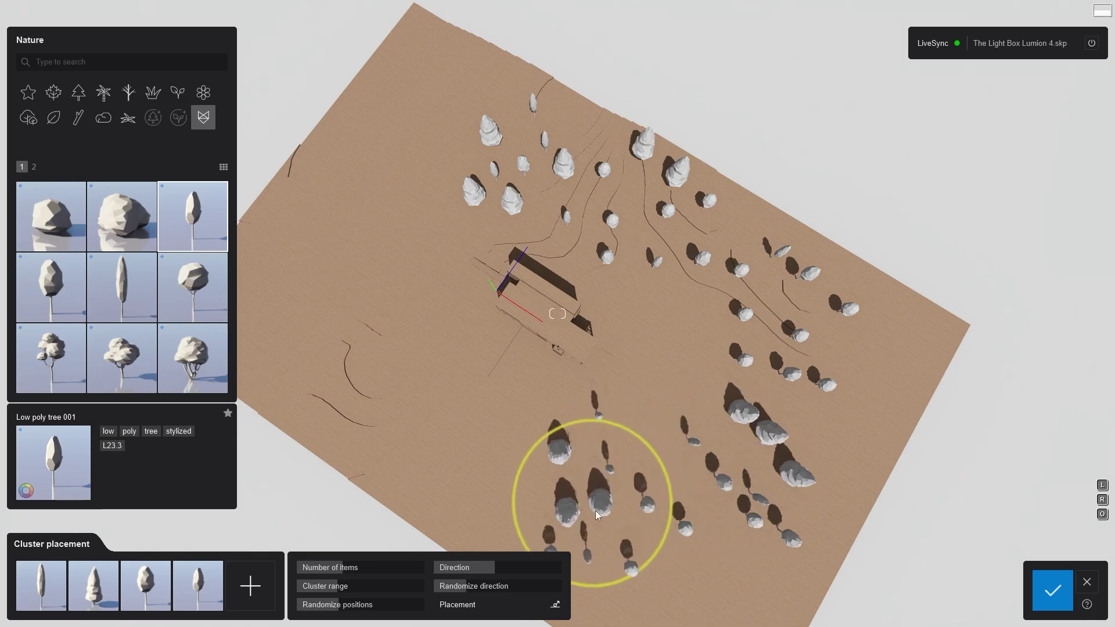
click(583, 517)
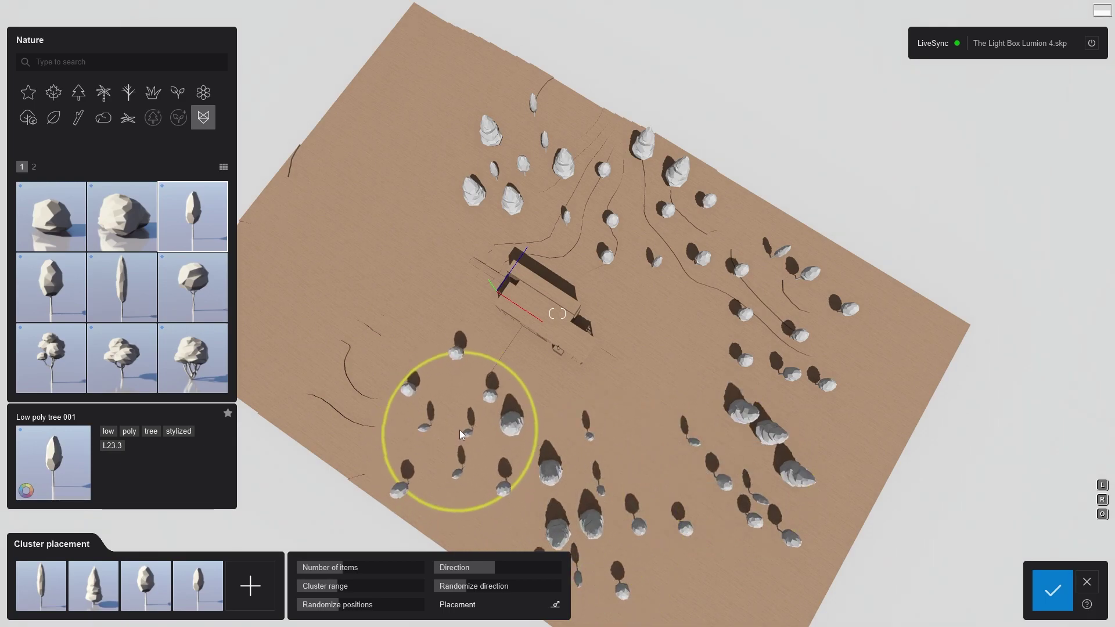
click(460, 434)
click(323, 333)
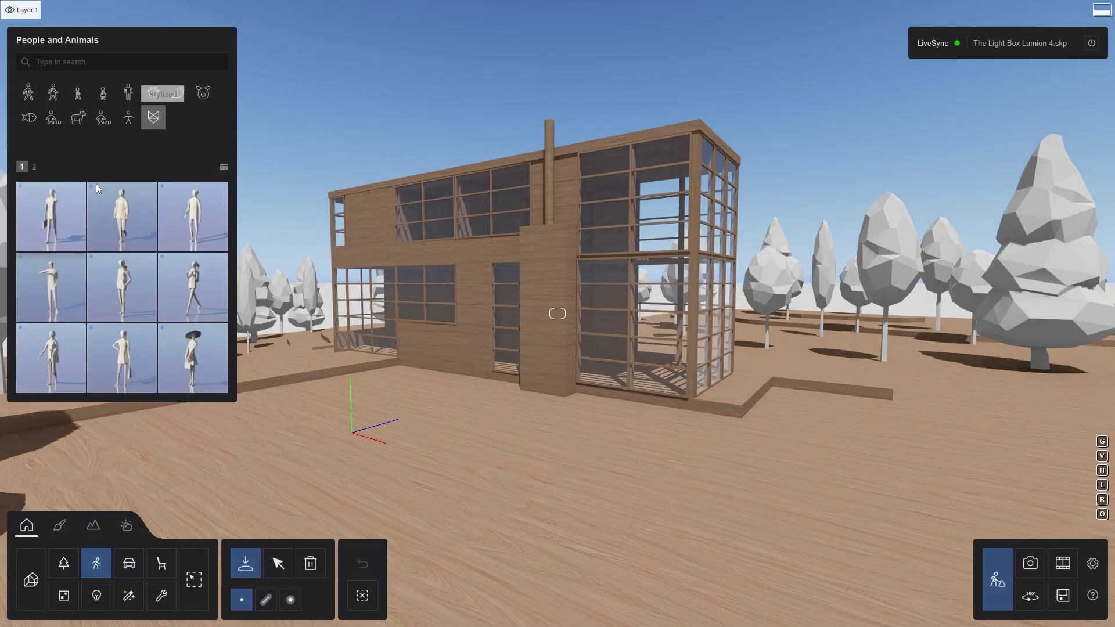
Place Low poly person 005 beside the house's glazed corner and look through the stylized vehicles.
click(122, 273)
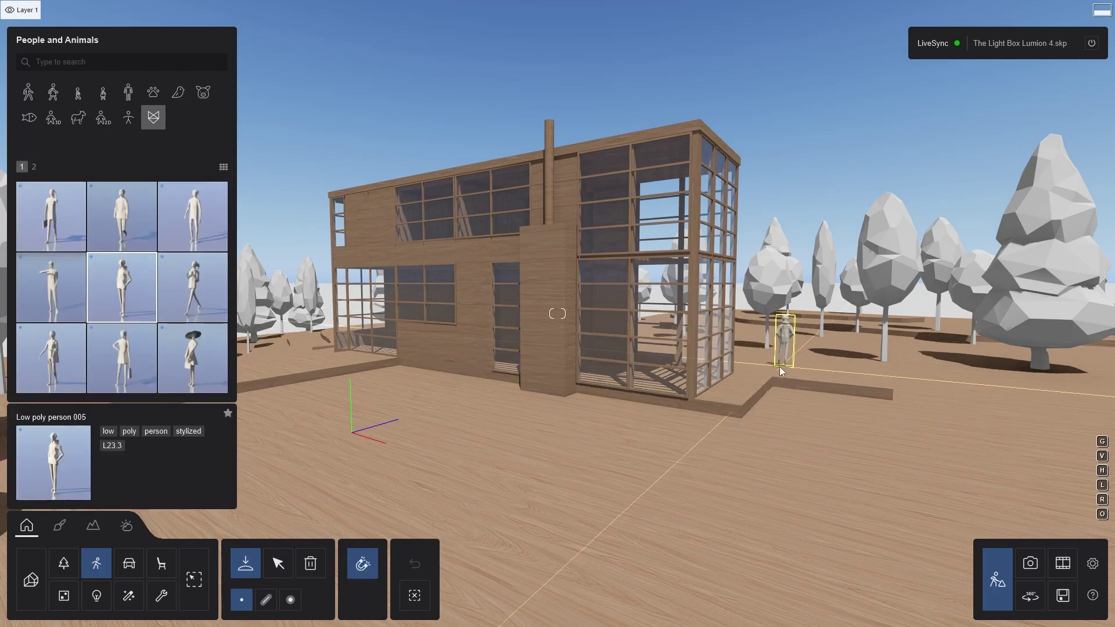
scroll(781, 371, up, 5)
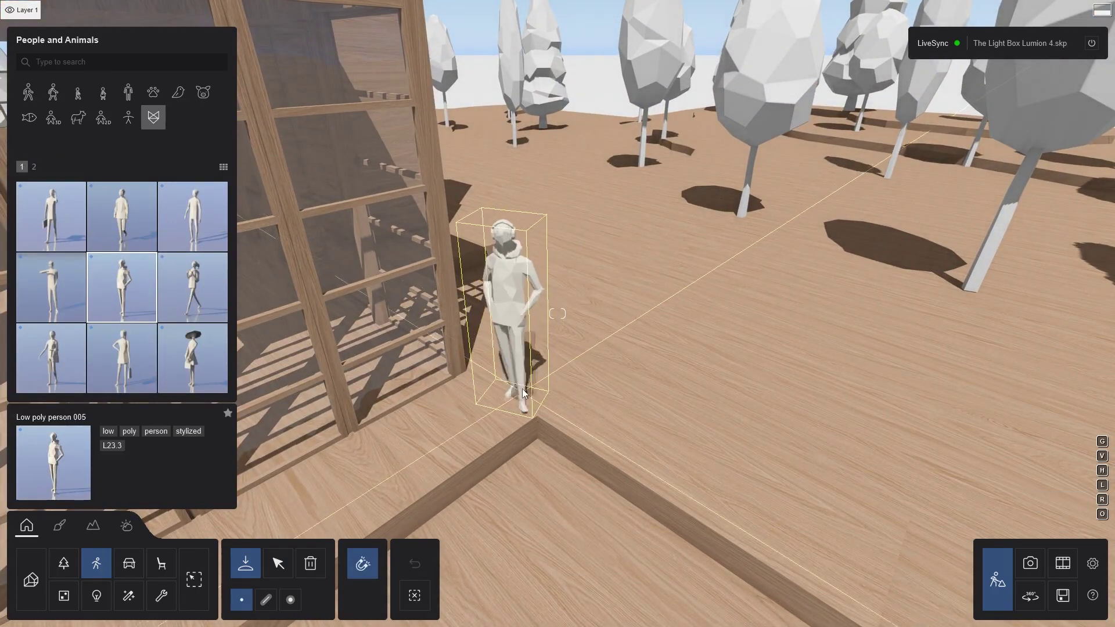
click(523, 392)
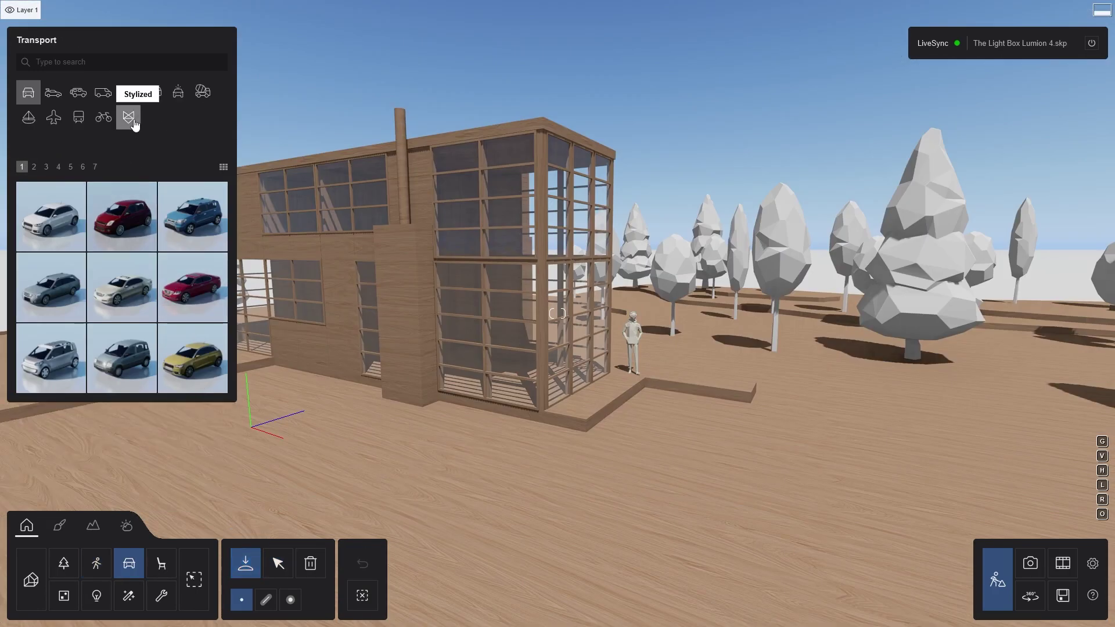
click(129, 117)
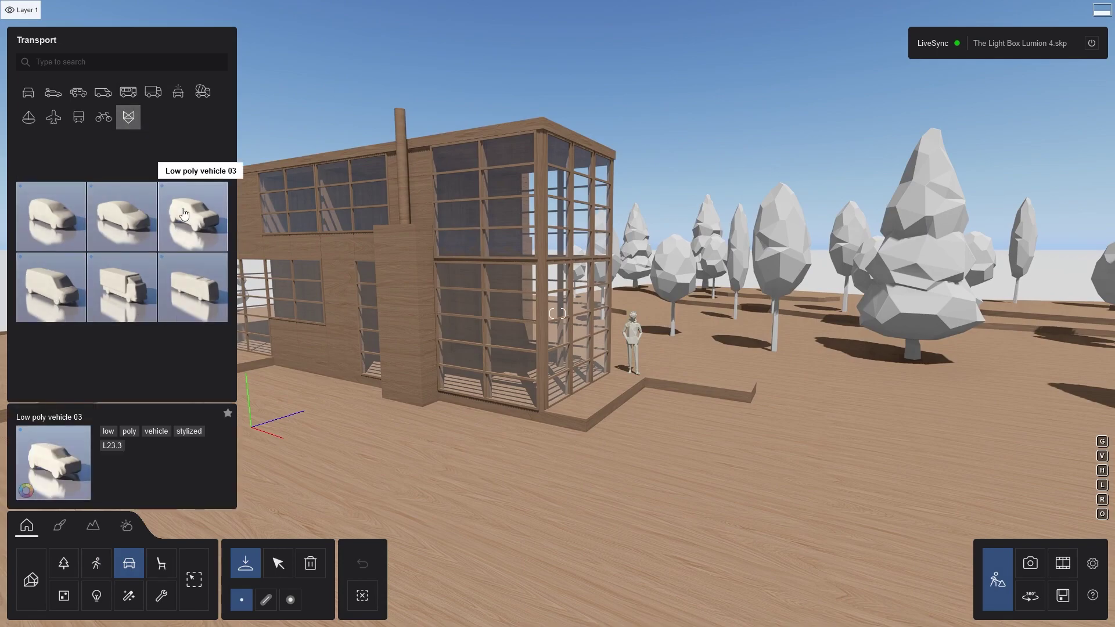
click(104, 575)
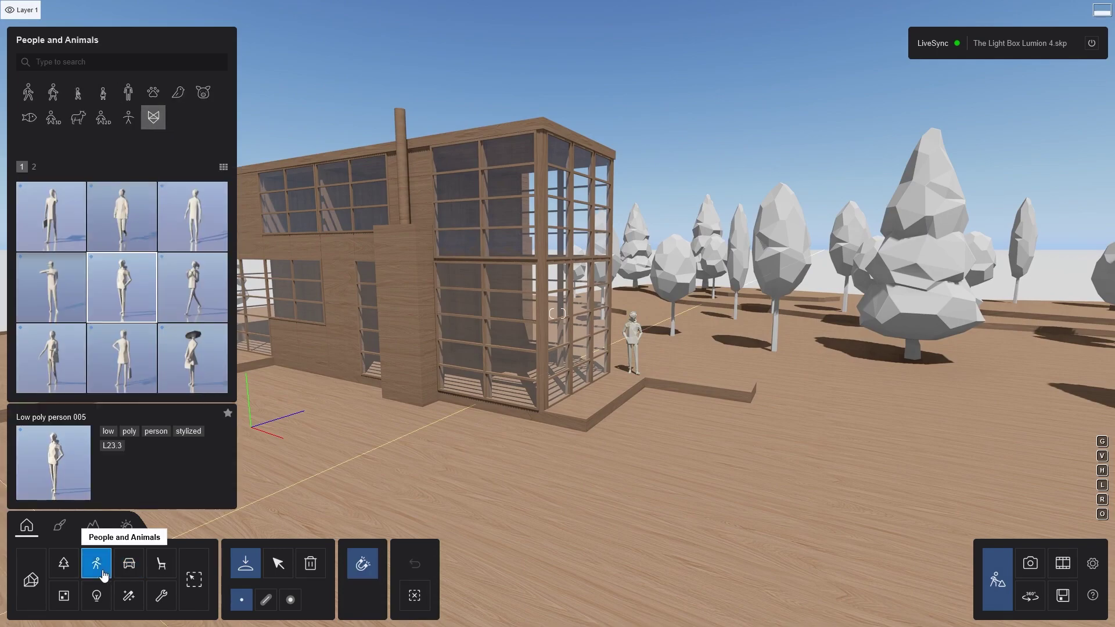
In Photo mode, increase the focal length and frame a low view of the house's front and glazed corner.
click(1031, 566)
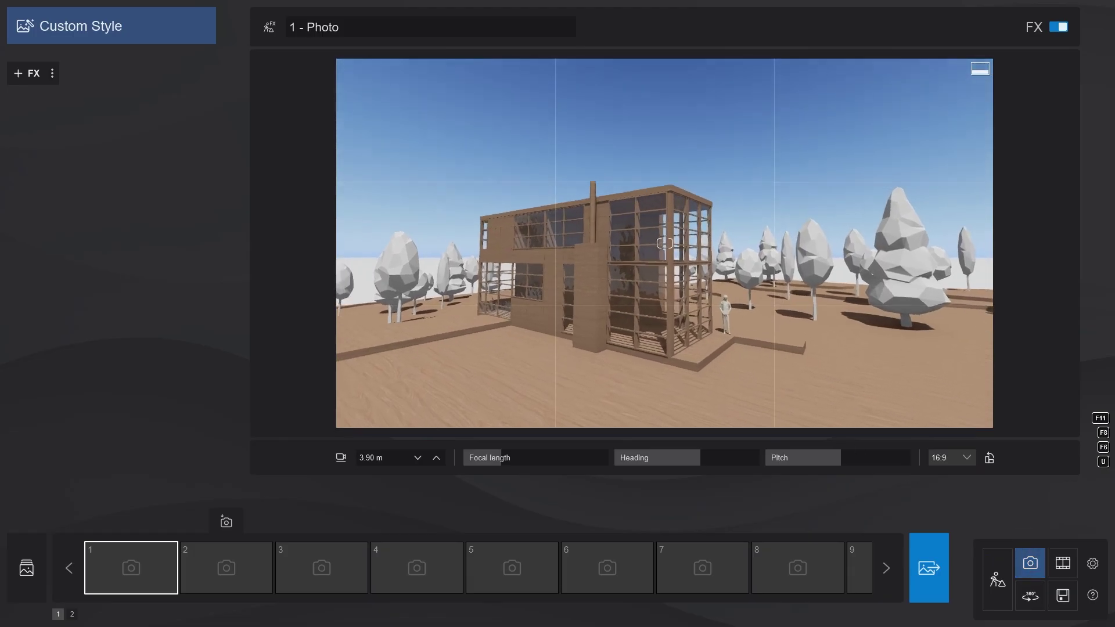
drag(501, 458, 544, 461)
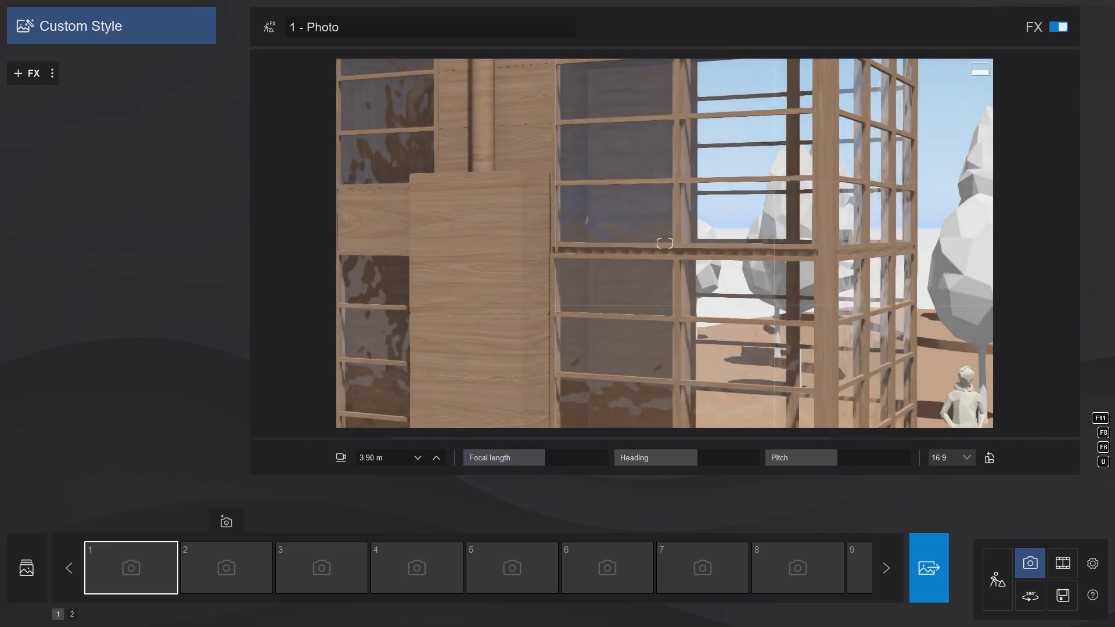
right_drag(665, 243, 581, 301)
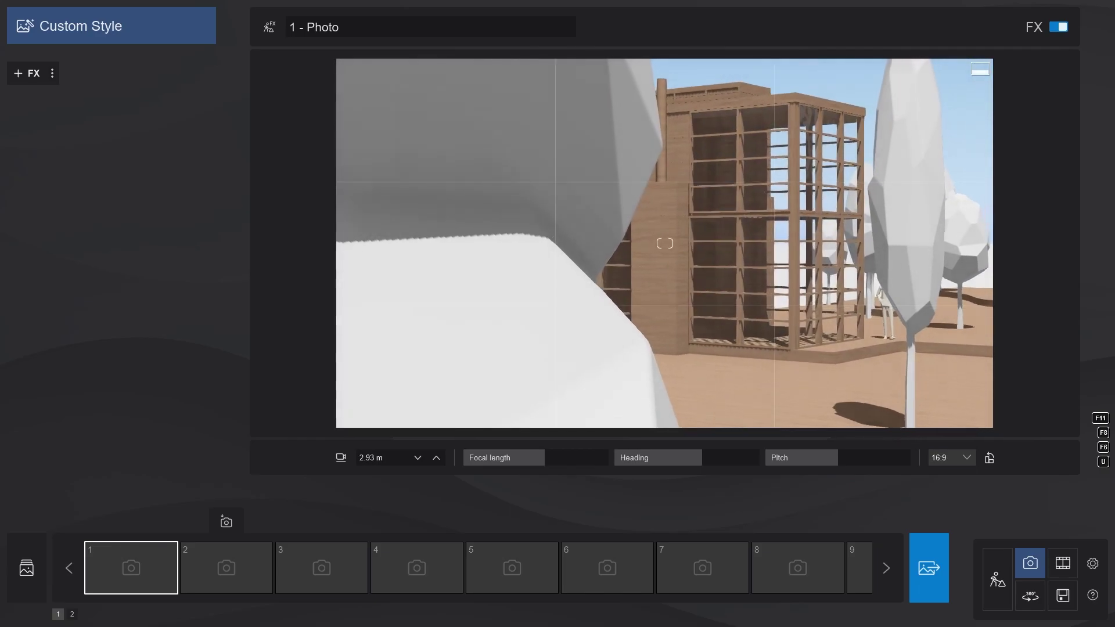
click(137, 569)
In Build mode, delete the foreground low poly trees that block the camera's view of the house.
click(997, 579)
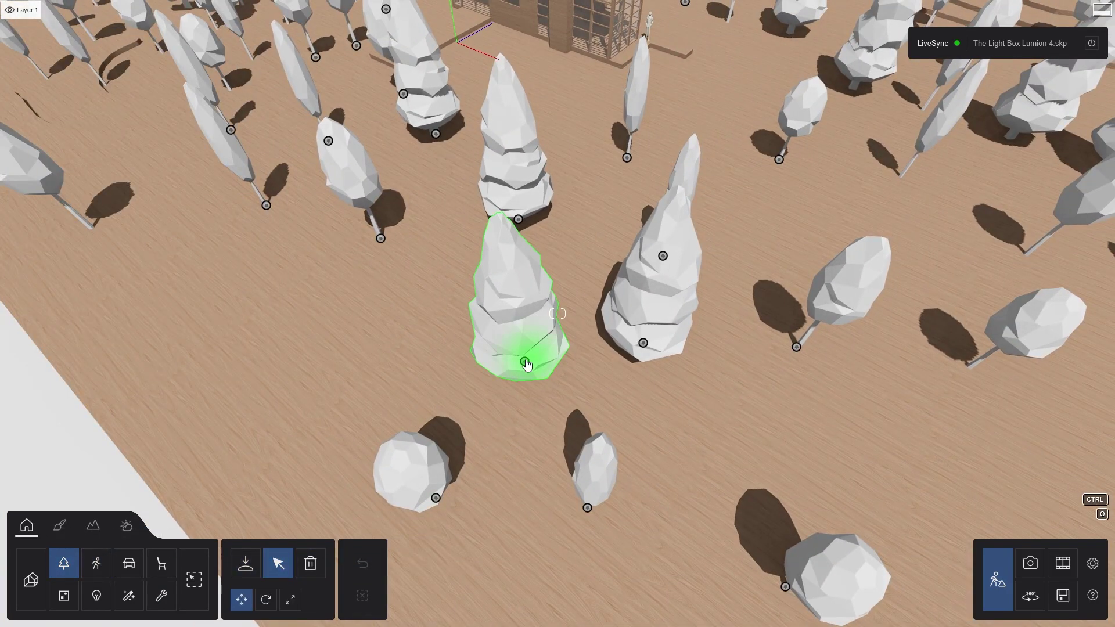
click(526, 364)
click(310, 563)
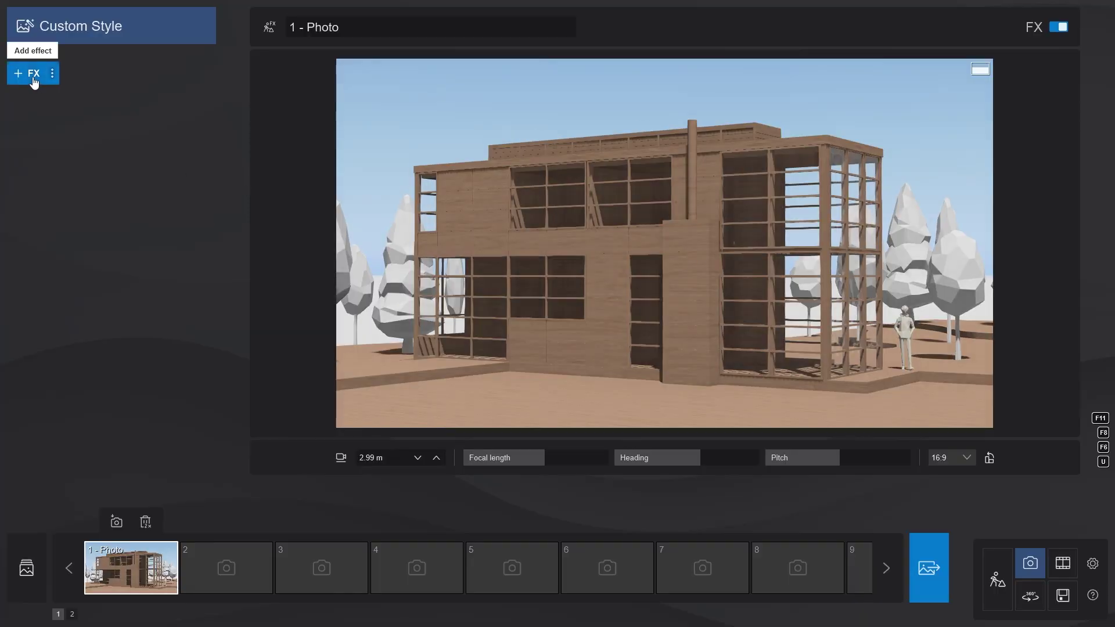
Add the Real skies effect to the first photo and increase its heading so the sun lights the house front.
click(32, 74)
click(616, 287)
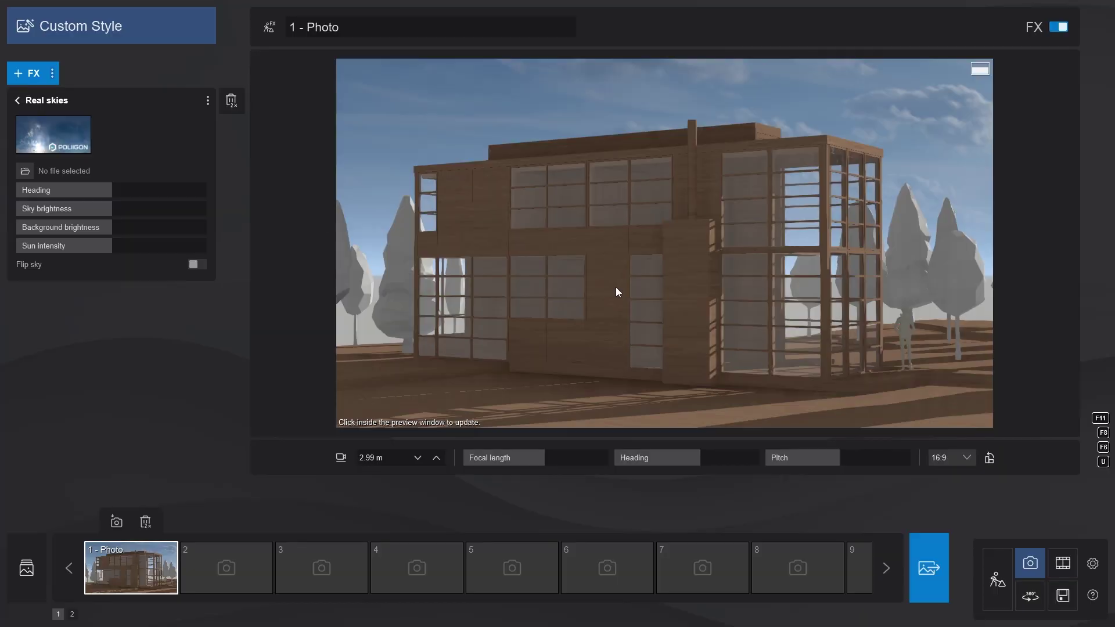
mouse_move(145, 190)
mouse_down()
mouse_move(167, 192)
mouse_move(89, 192)
mouse_move(164, 194)
mouse_up()
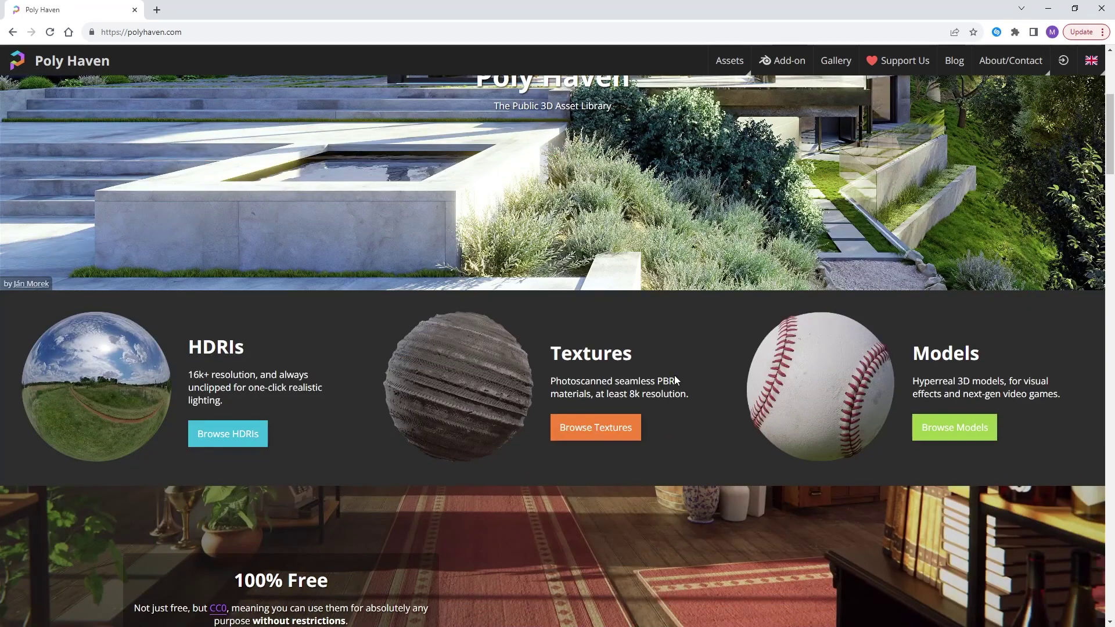
Switch to the browser, open Poly Haven's Studio HDRIs and download Studio Small 08 as an 8K HDR file.
scroll(674, 375, down, 3)
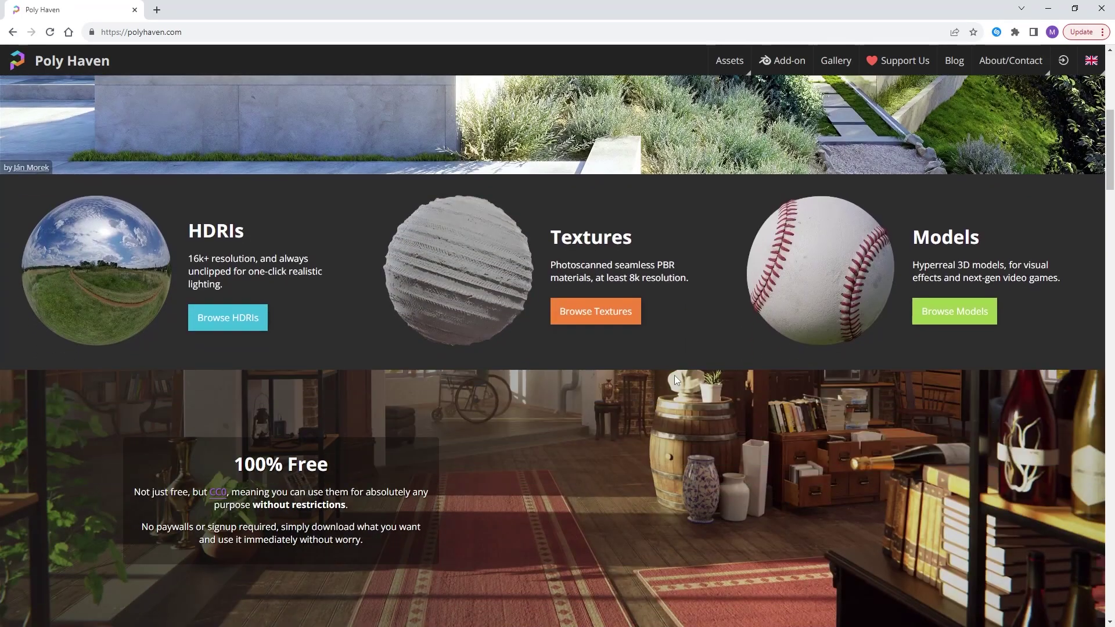
click(231, 323)
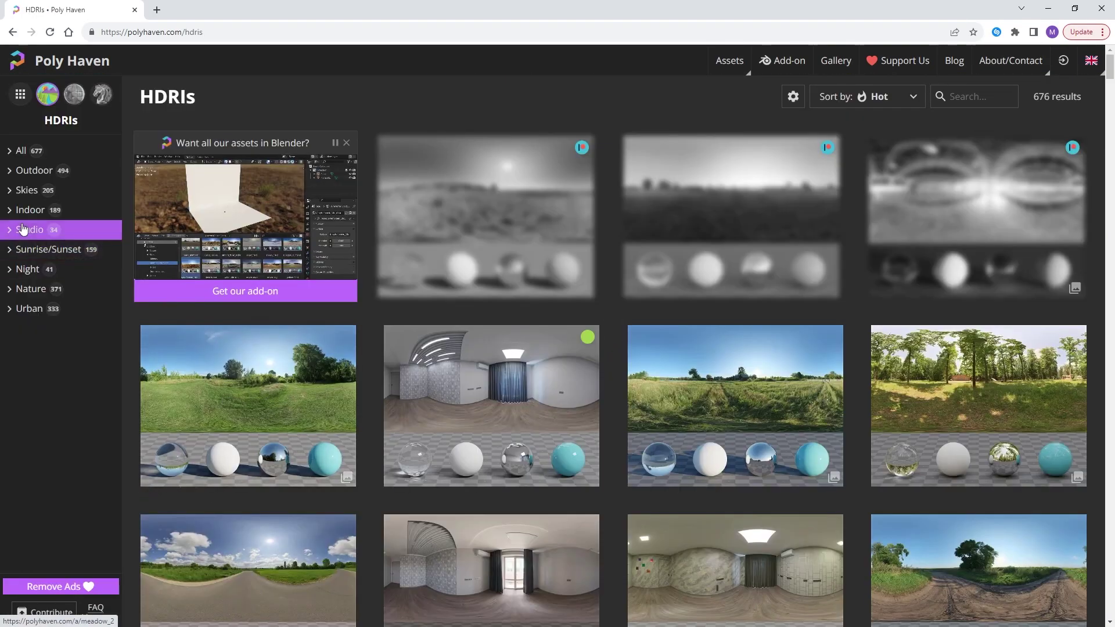
click(56, 238)
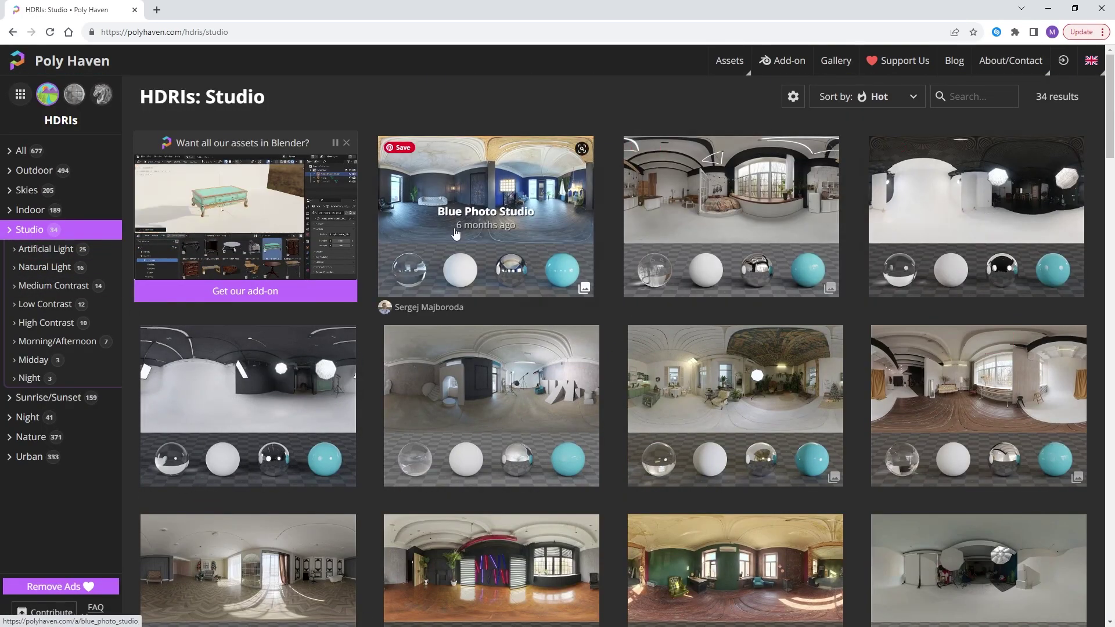
click(284, 399)
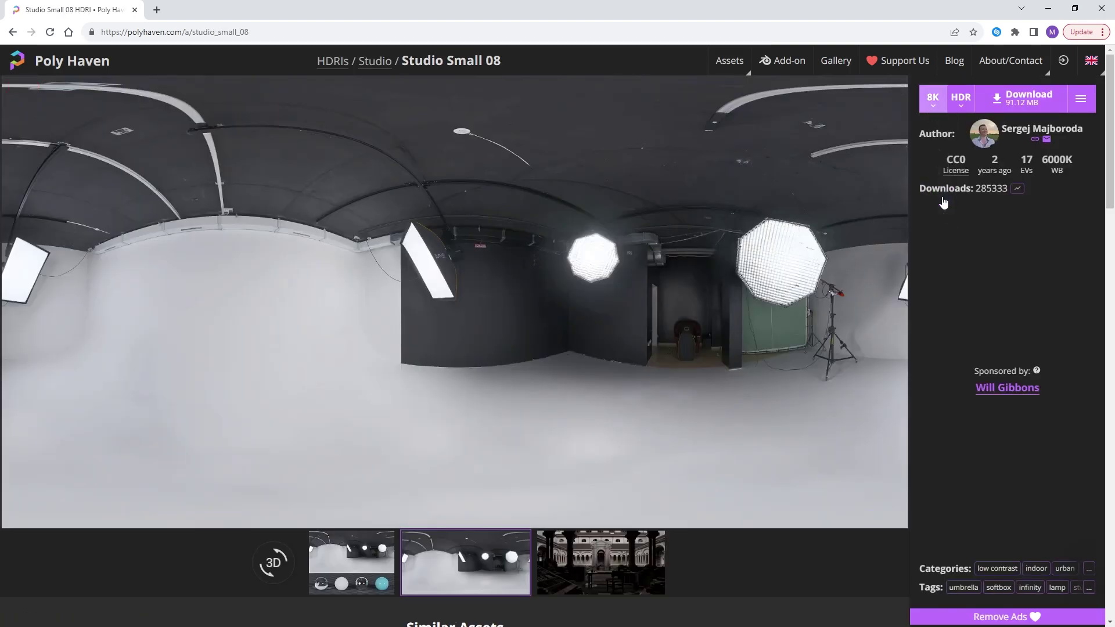
click(967, 133)
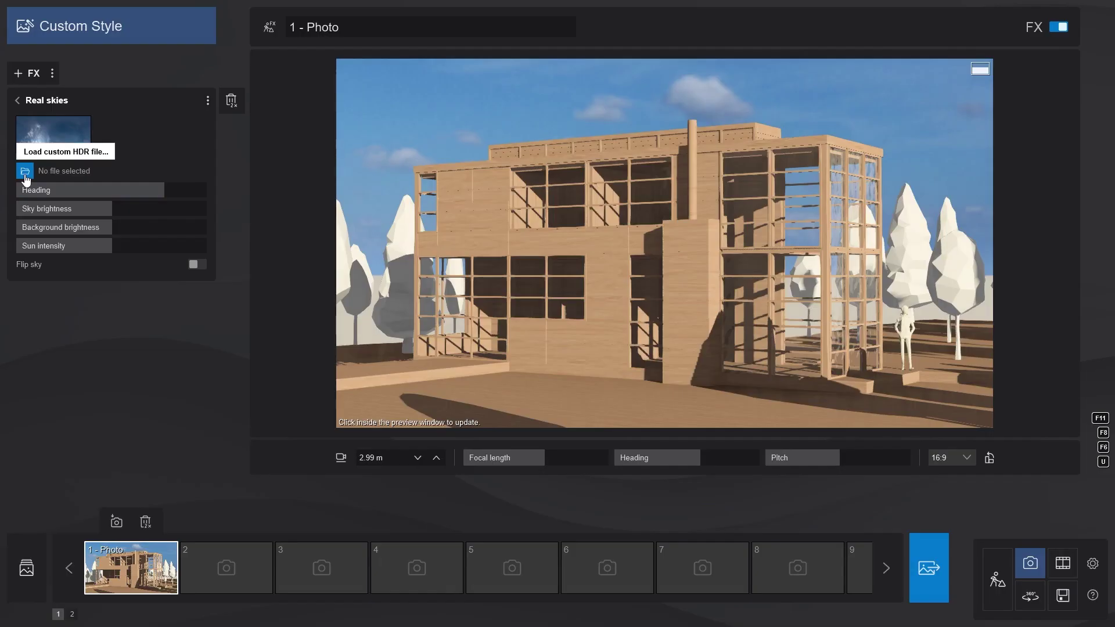
In Lumion, load studio_small_08_8k.hdr as the custom sky, reduce its heading and raise the background brightness to maximum.
click(53, 135)
double_click(193, 154)
drag(163, 191, 28, 245)
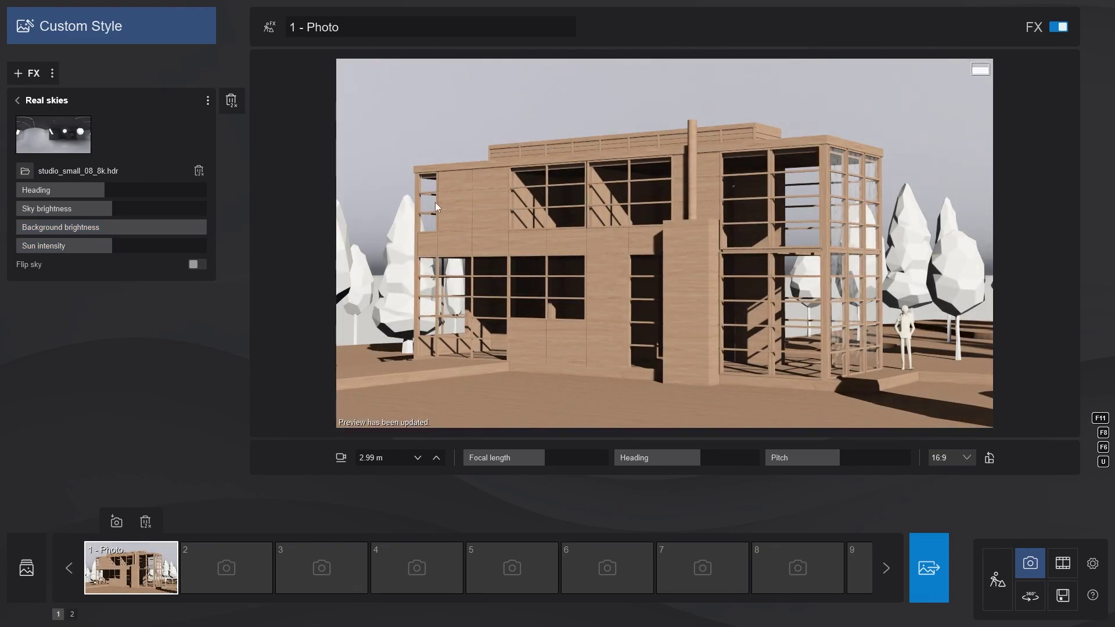
Add the Shadow effect with brightness lowered to about 0.02 and the Sky light effect with High render quality.
click(33, 74)
click(488, 347)
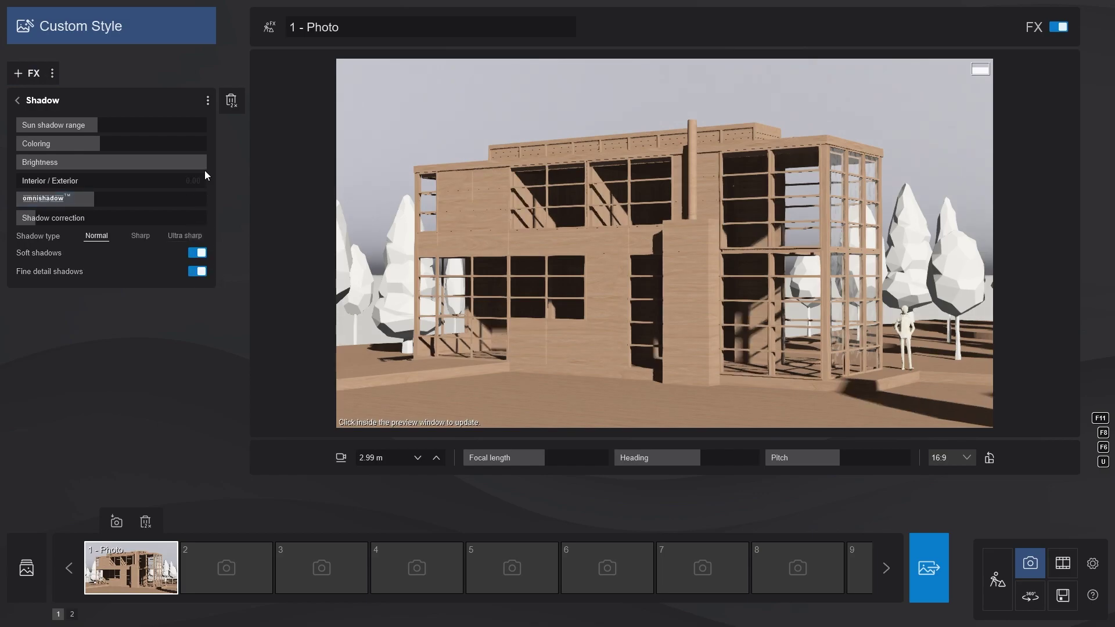
drag(149, 170, 66, 166)
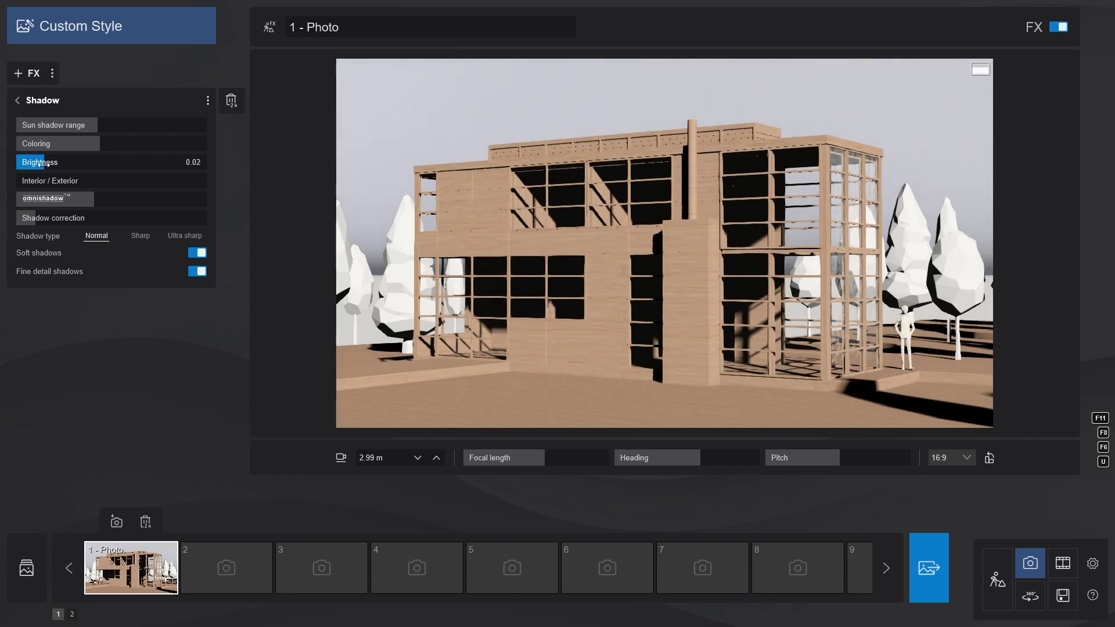
click(26, 76)
click(323, 332)
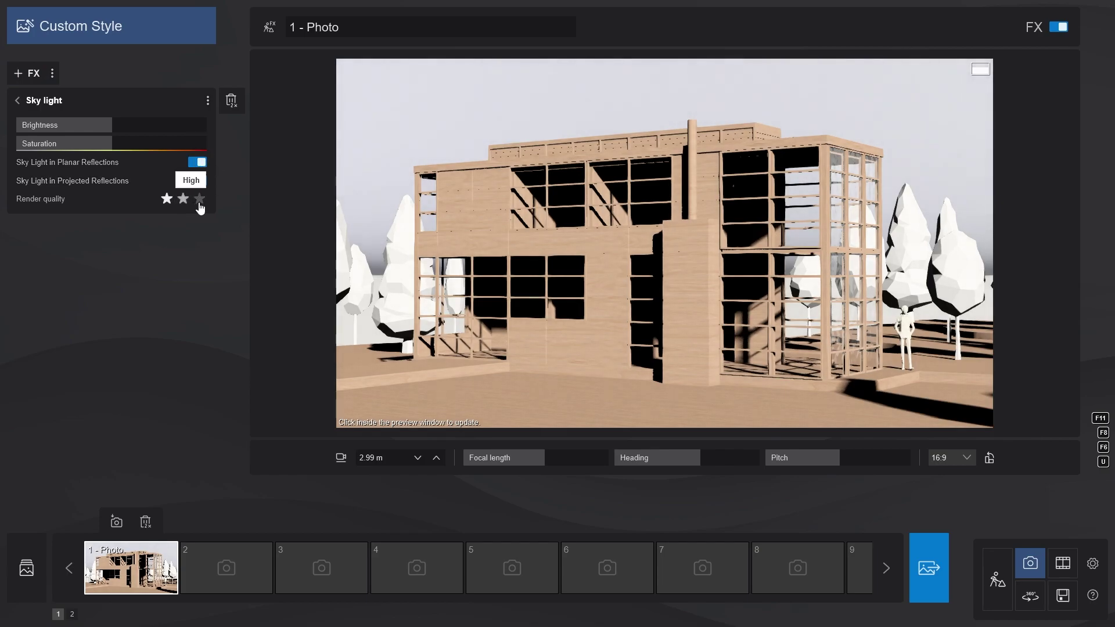
Add the Hyperlight and Reflection effects to the photo.
click(29, 75)
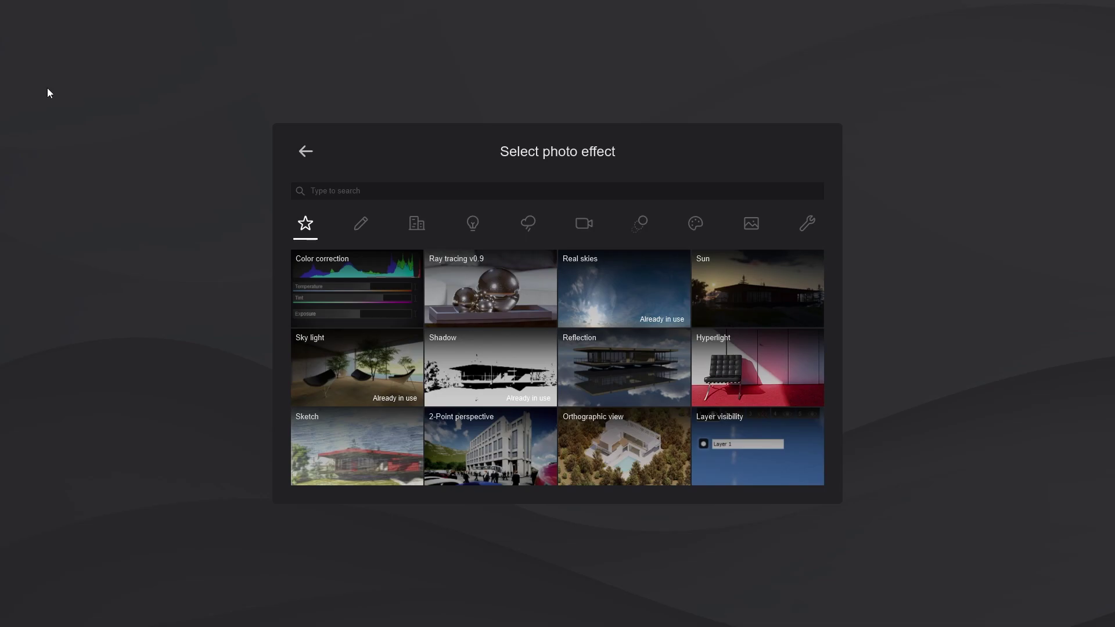
click(741, 353)
click(620, 373)
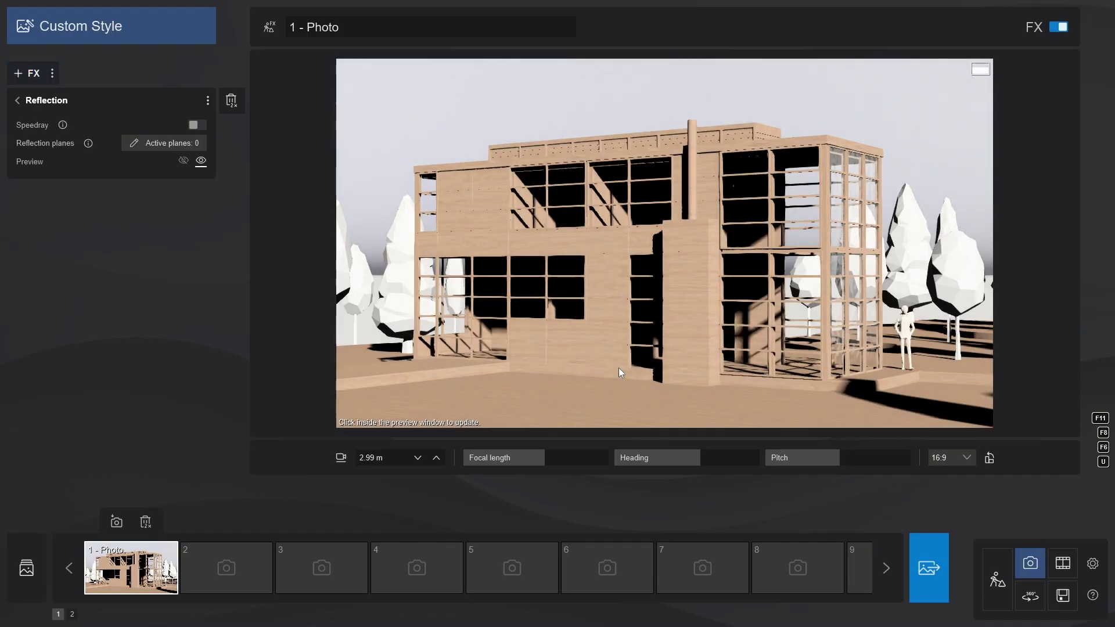
Add reflection planes on the front windows' glass and on the glazed side wall of the house.
click(173, 144)
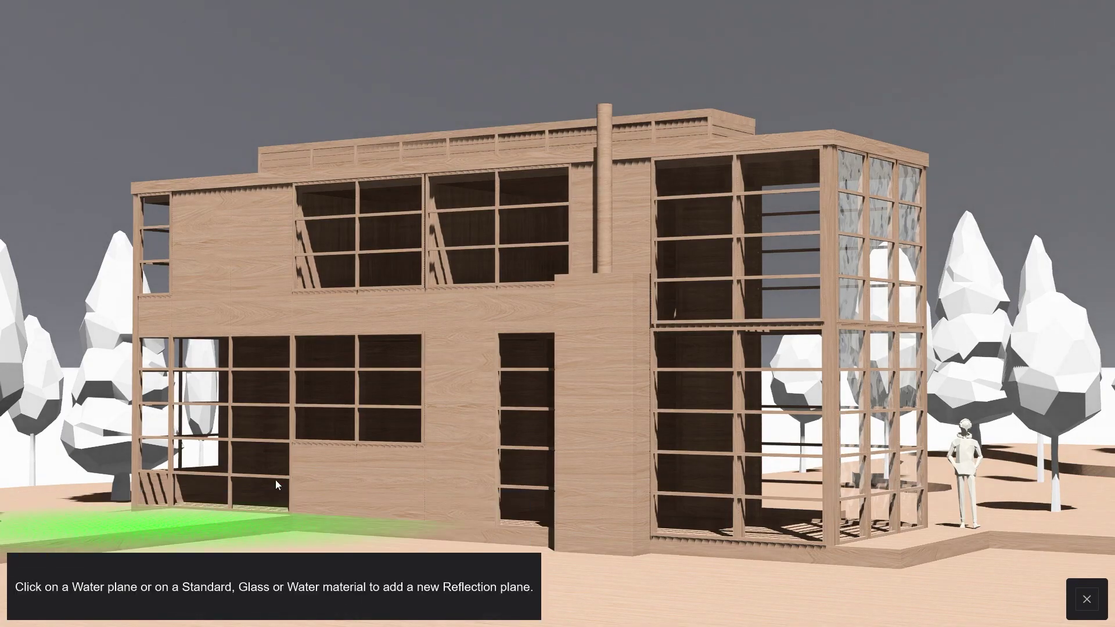
click(39, 570)
click(385, 382)
click(60, 583)
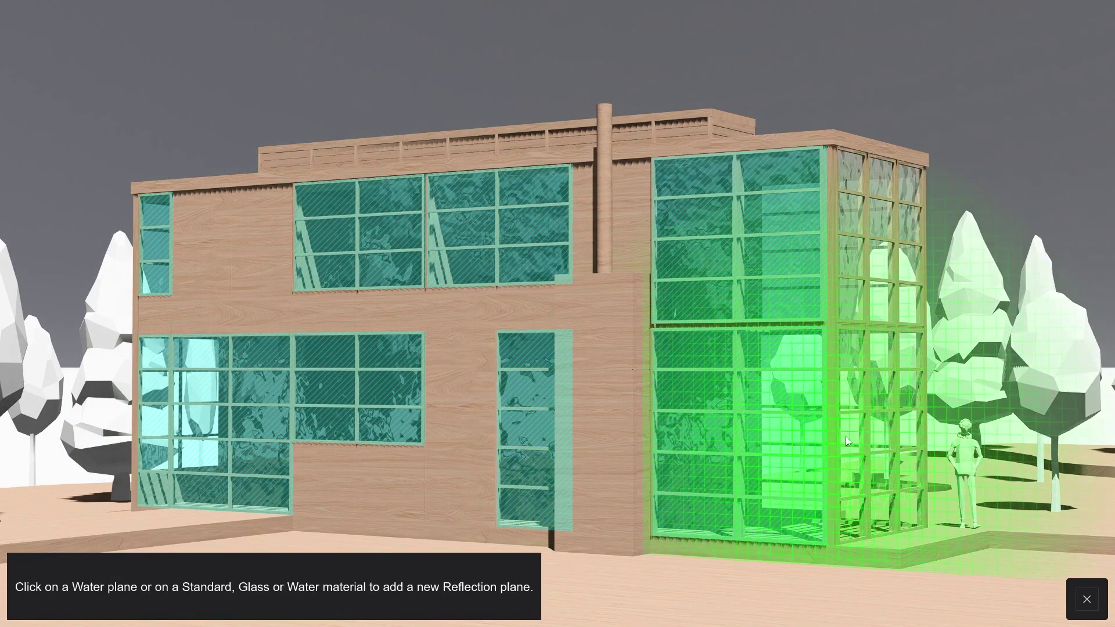
click(881, 433)
click(1078, 590)
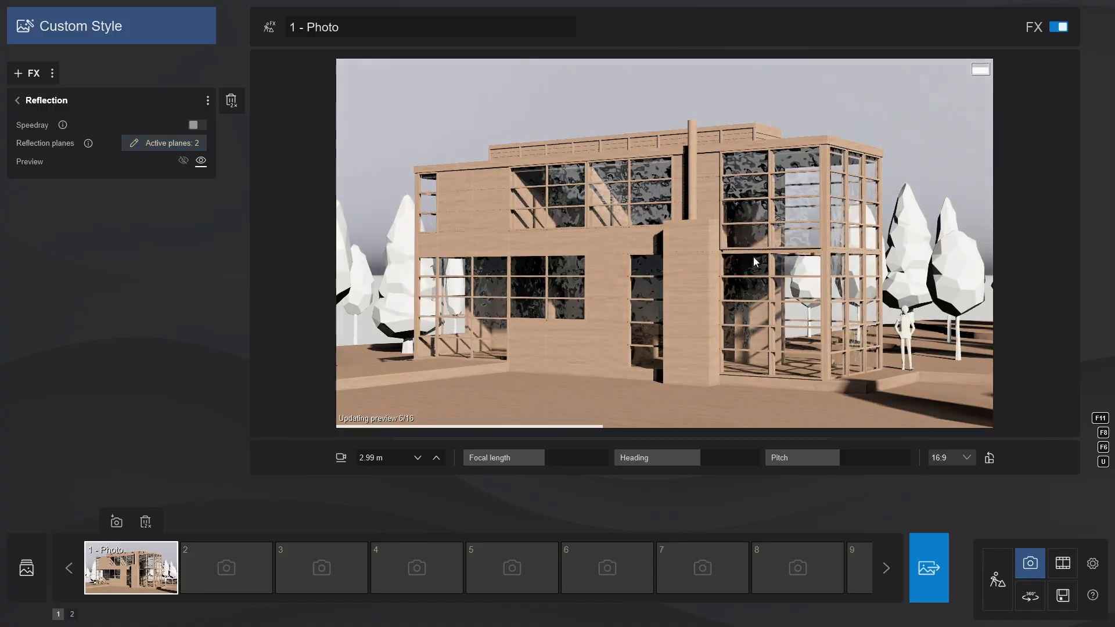
click(997, 580)
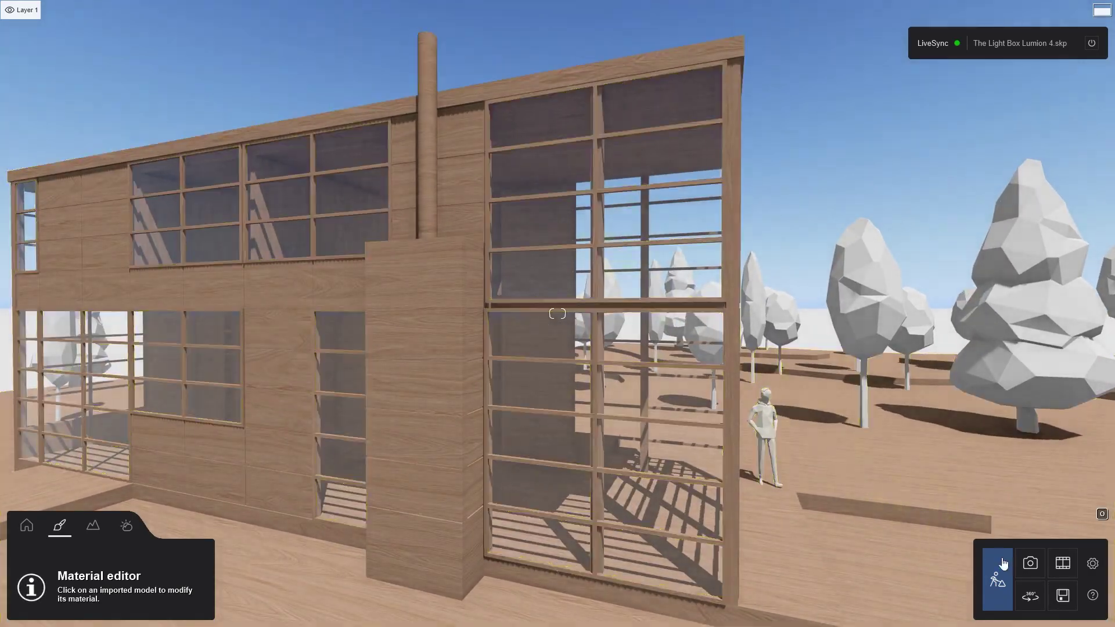
click(1030, 562)
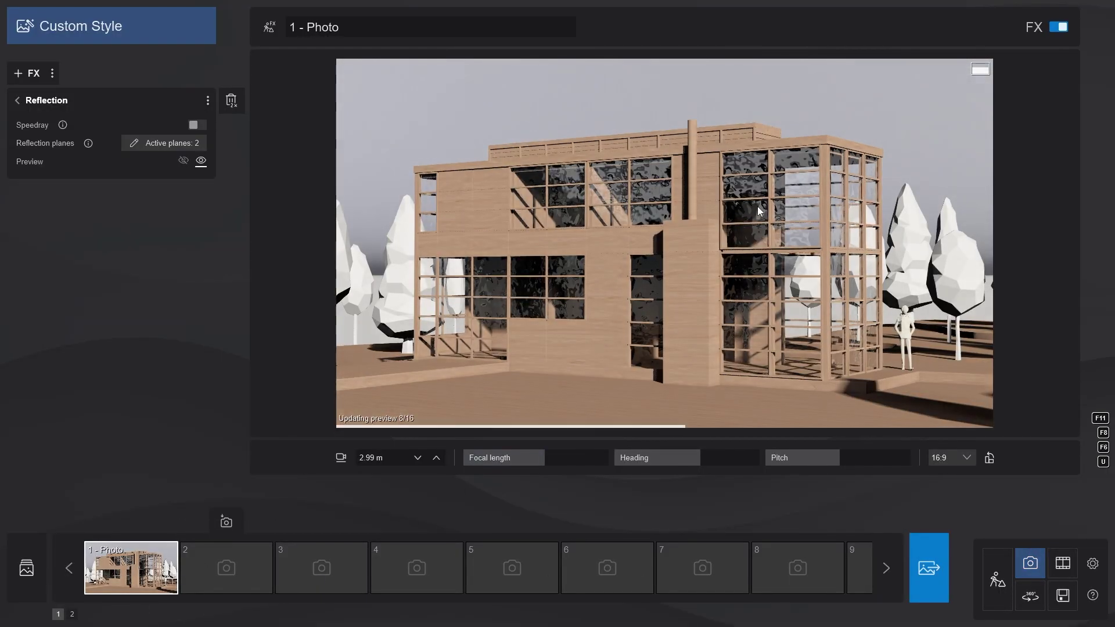
Adjust the window glass material by reducing its reflectivity and slightly lowering its transparency, and save the change.
click(270, 29)
click(497, 312)
click(127, 314)
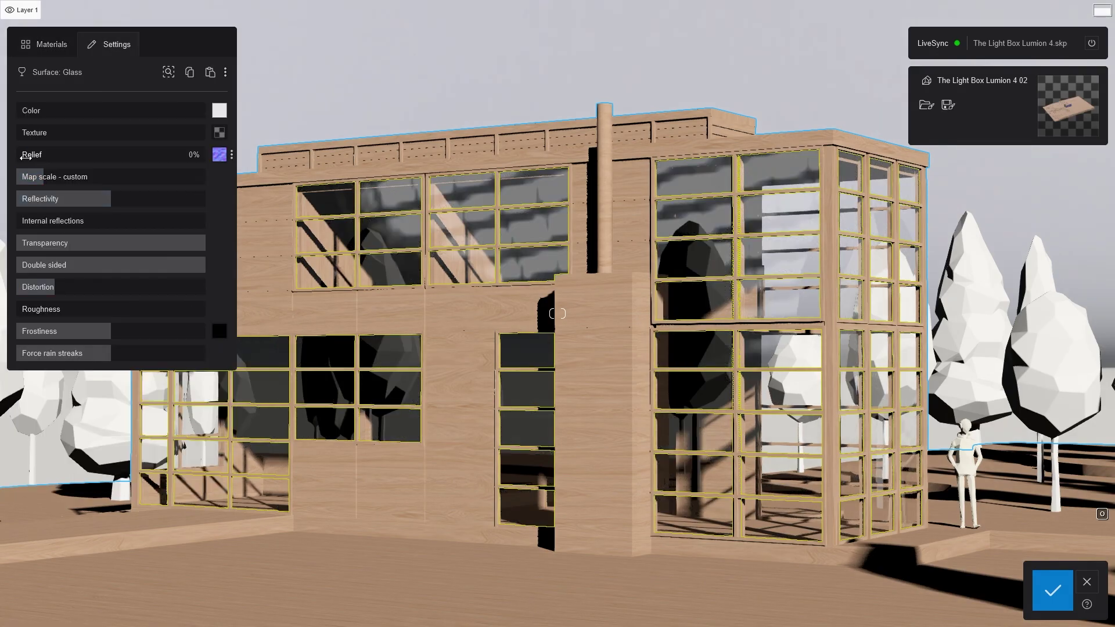
drag(140, 177, 65, 201)
mouse_move(203, 245)
mouse_down()
mouse_move(182, 254)
mouse_move(194, 253)
mouse_up()
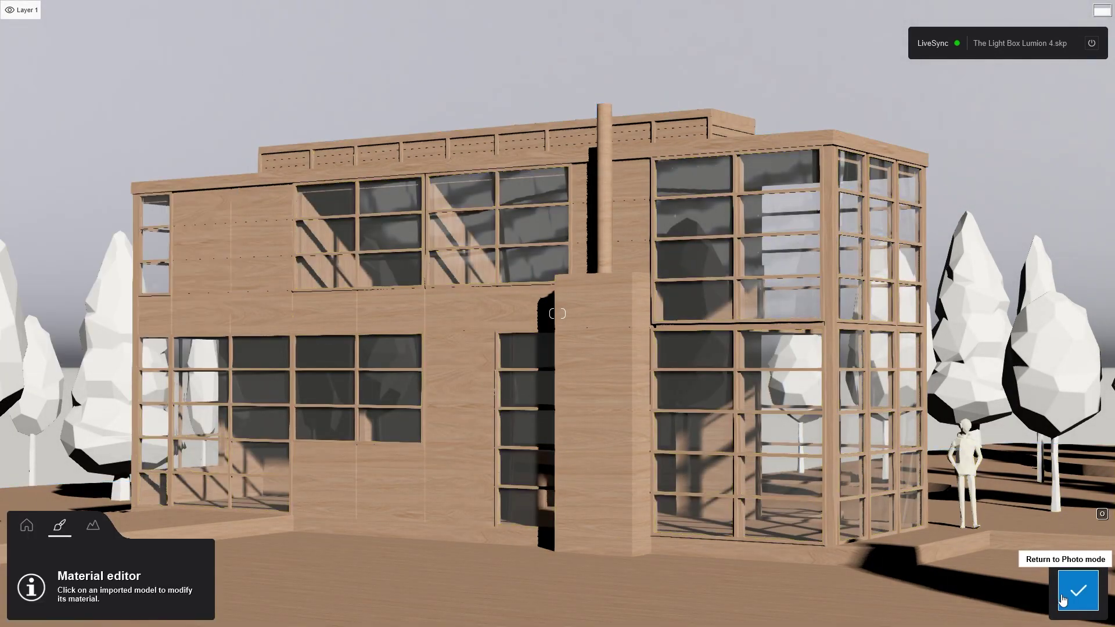
click(1062, 600)
Slightly reduce the wood material's texture strength and set its weathering strength to 0%.
click(27, 71)
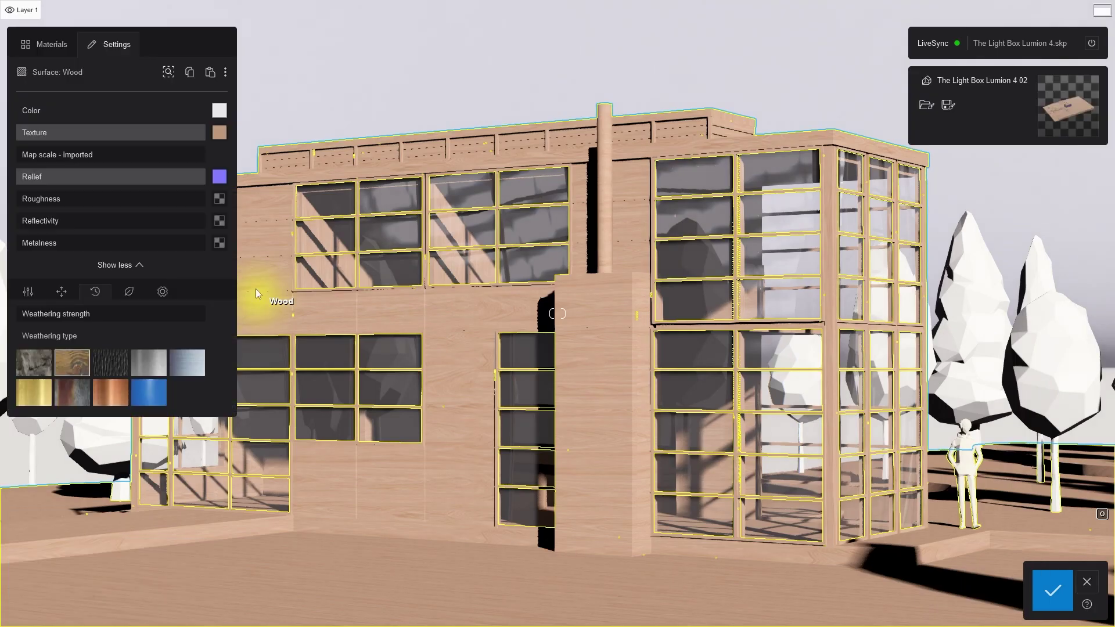
click(220, 111)
drag(209, 136, 199, 132)
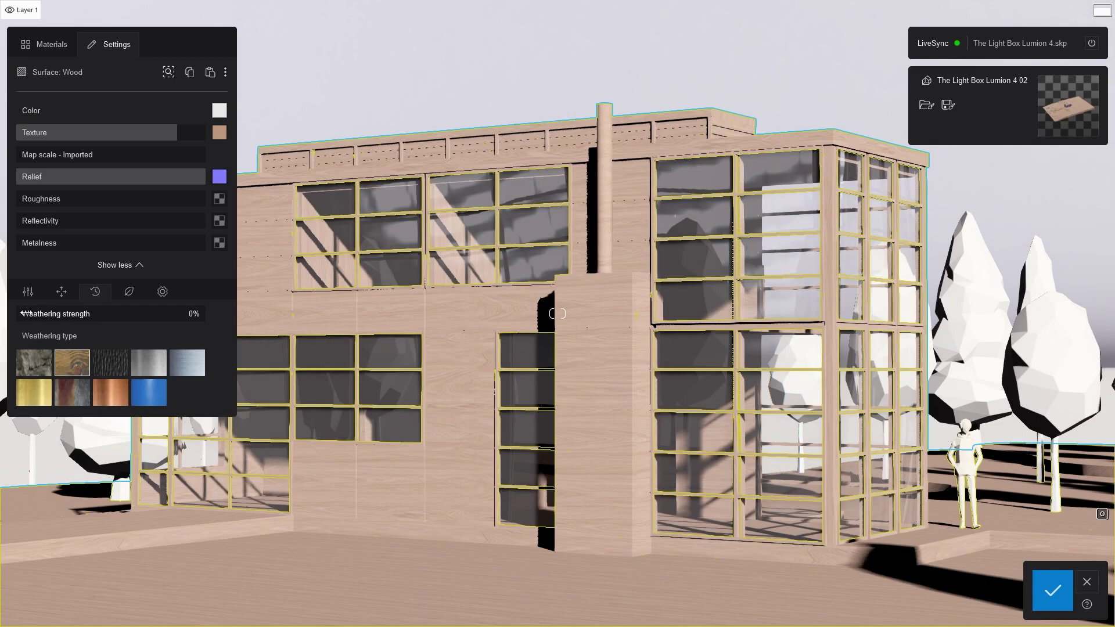
mouse_move(26, 313)
mouse_down()
mouse_move(271, 327)
mouse_move(15, 327)
mouse_up()
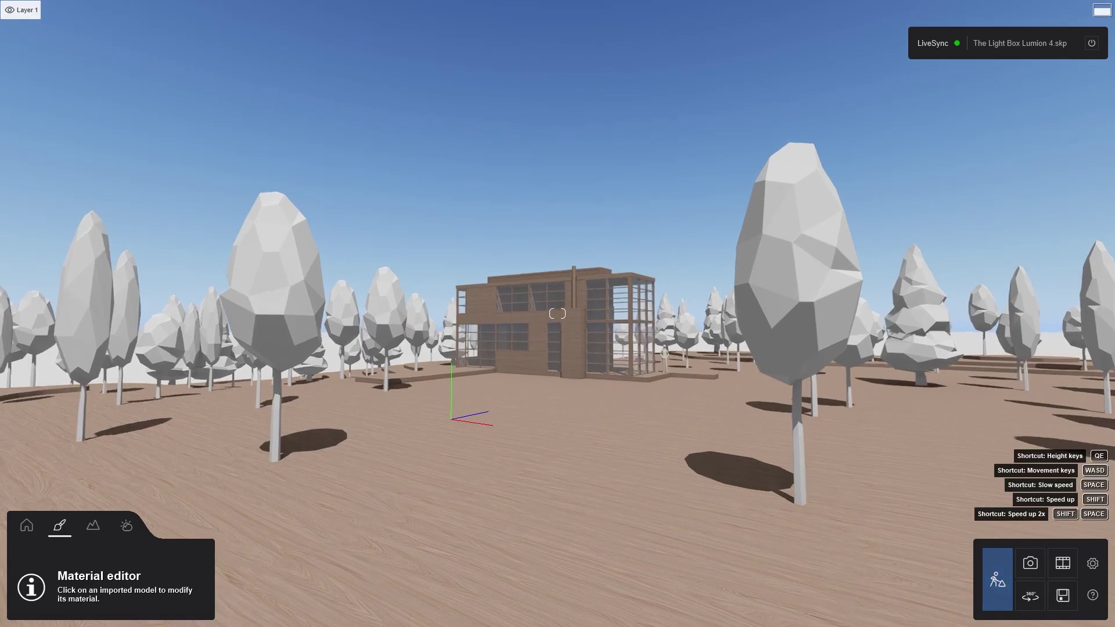
Place the Paint 002 decal from the effects library on the wooden wall panels between the ground-floor windows.
key(w)
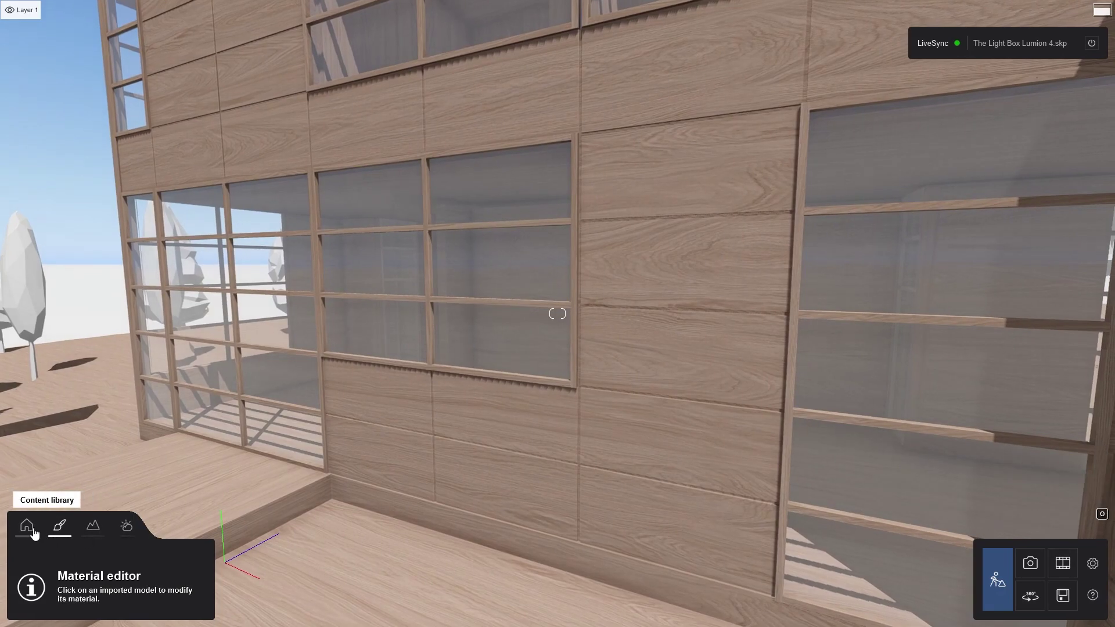
click(29, 530)
click(130, 598)
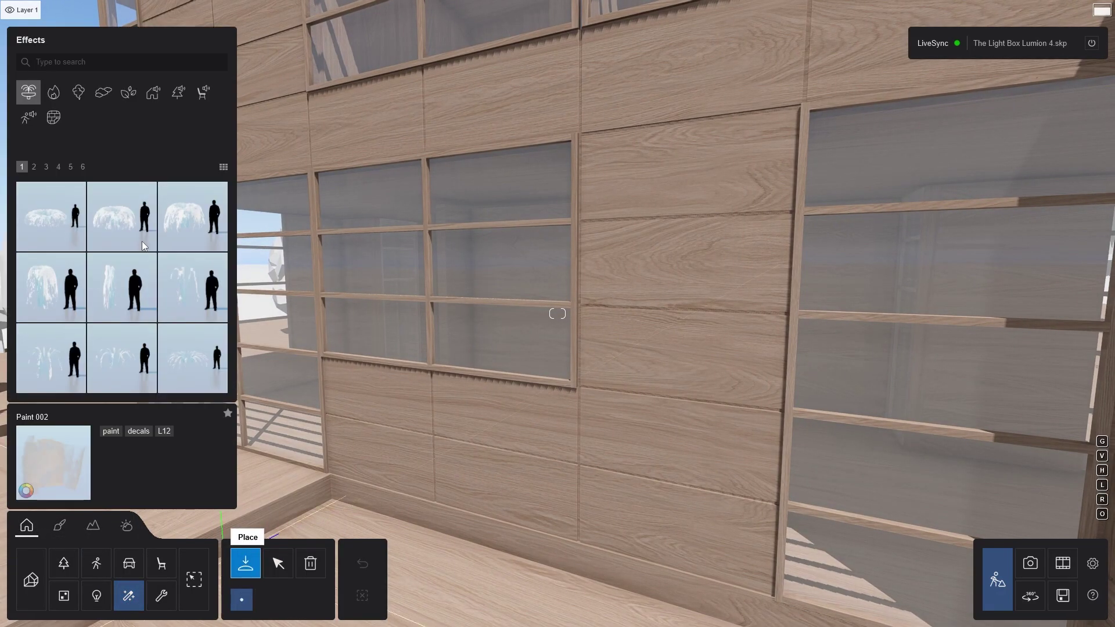
click(55, 119)
click(36, 168)
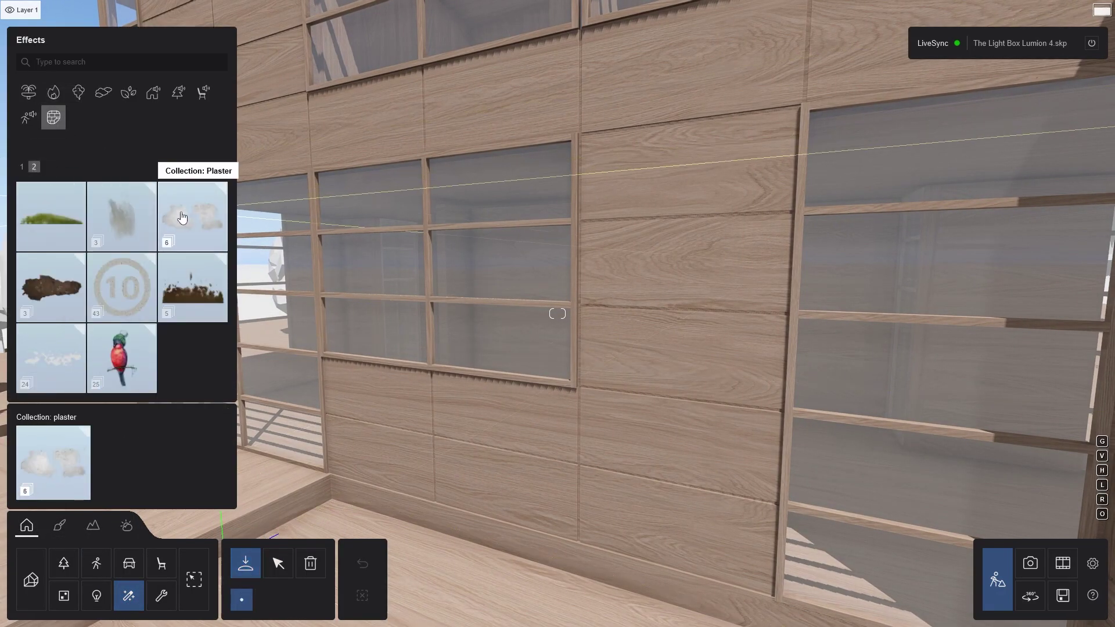
click(194, 220)
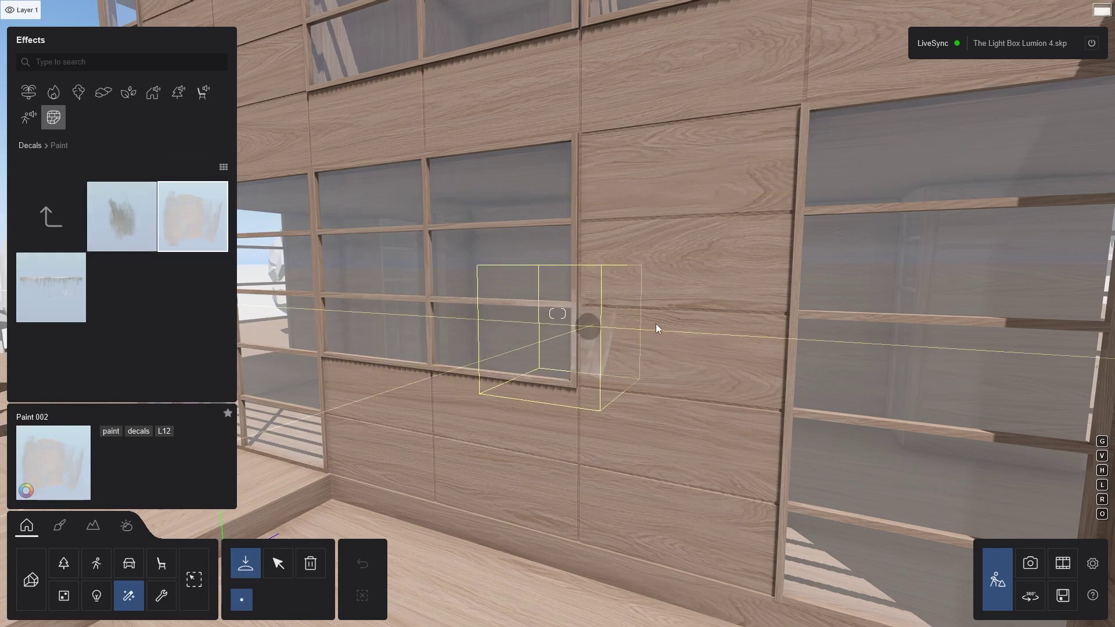
click(675, 312)
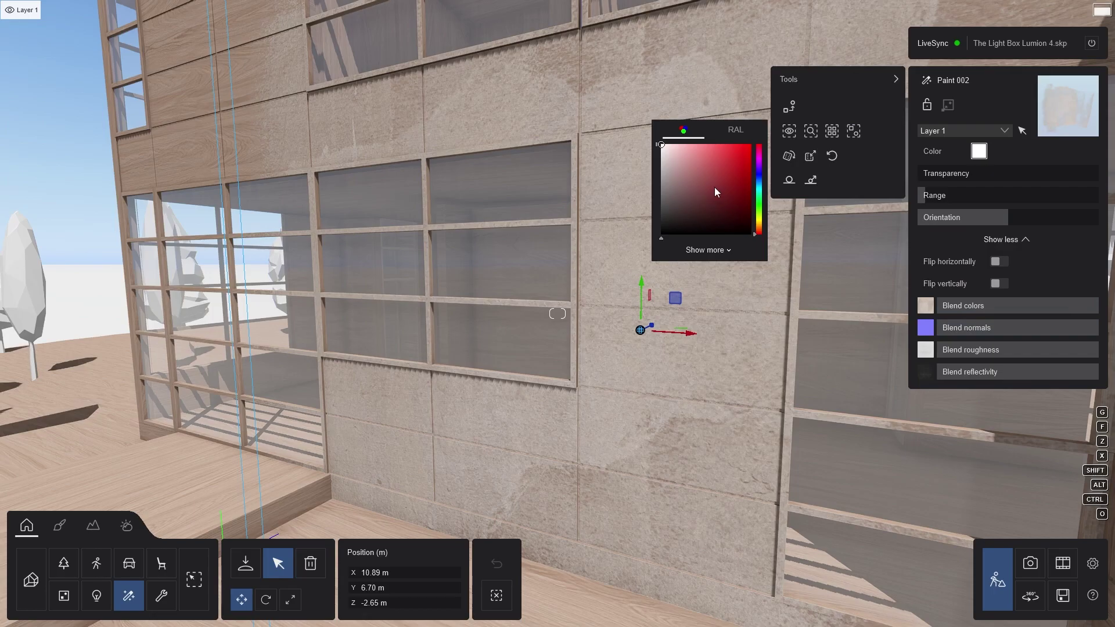
Colour the Paint 002 decal black, reduce its range to the minimum and move it onto the joint between the wall panels.
drag(714, 192, 658, 240)
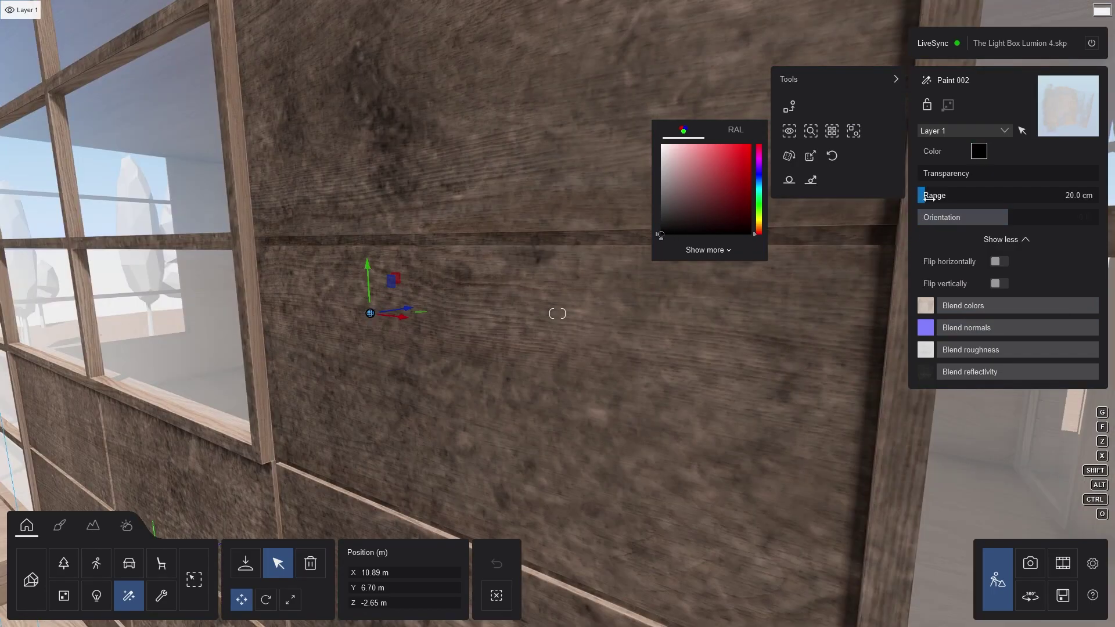
drag(927, 197, 918, 198)
drag(371, 316, 388, 298)
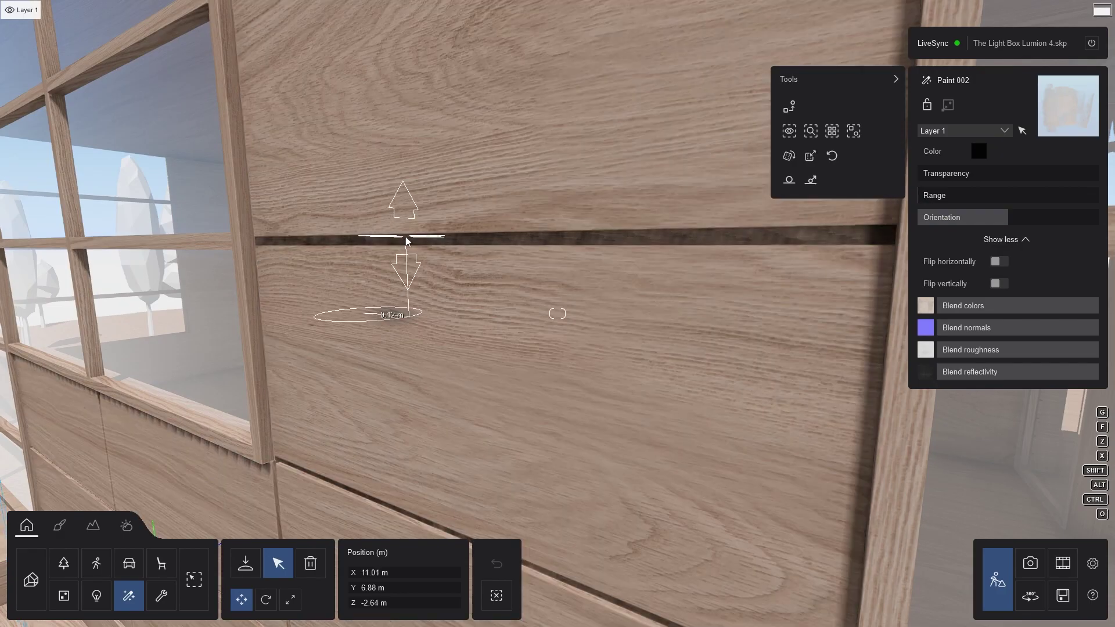
Copy the black decal along the facade to the other panel joints around the chimney and box-select the decals.
key(s)
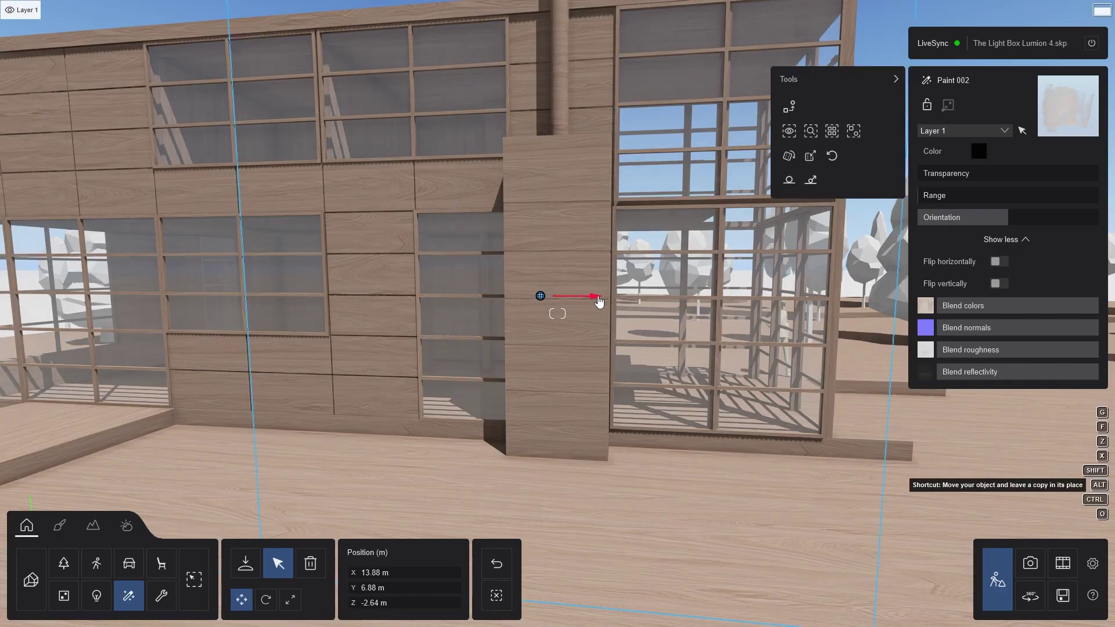
drag(540, 297, 374, 403)
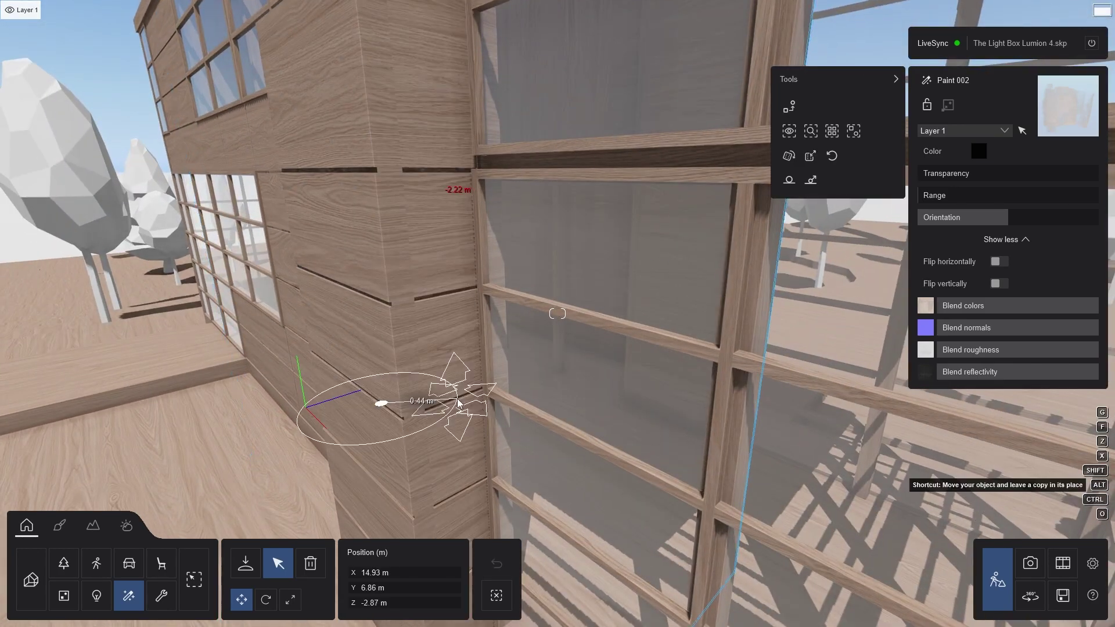
key(s)
ctrl+drag(203, 233, 639, 360)
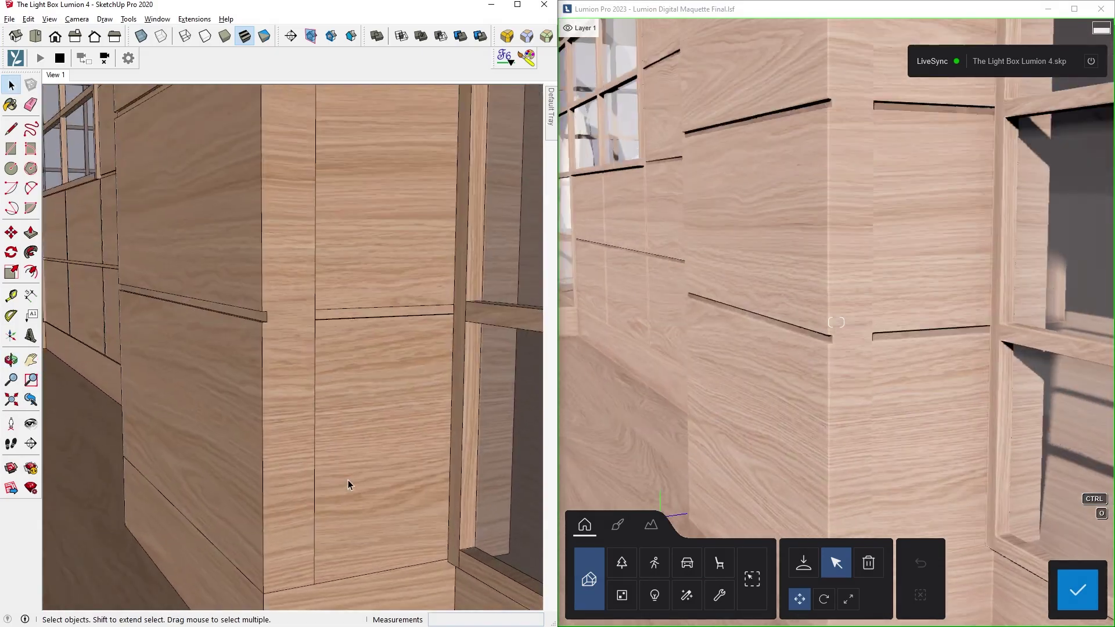
In SketchUp, open the chimney's front panel group for editing and push/pull its narrow side face by 1/4".
mouse_move(349, 486)
middle_down()
mouse_move(256, 443)
mouse_move(190, 436)
middle_up()
mouse_move(304, 418)
middle_down()
mouse_move(388, 462)
mouse_move(353, 413)
middle_up()
double_click(347, 401)
scroll(338, 402, down, 5)
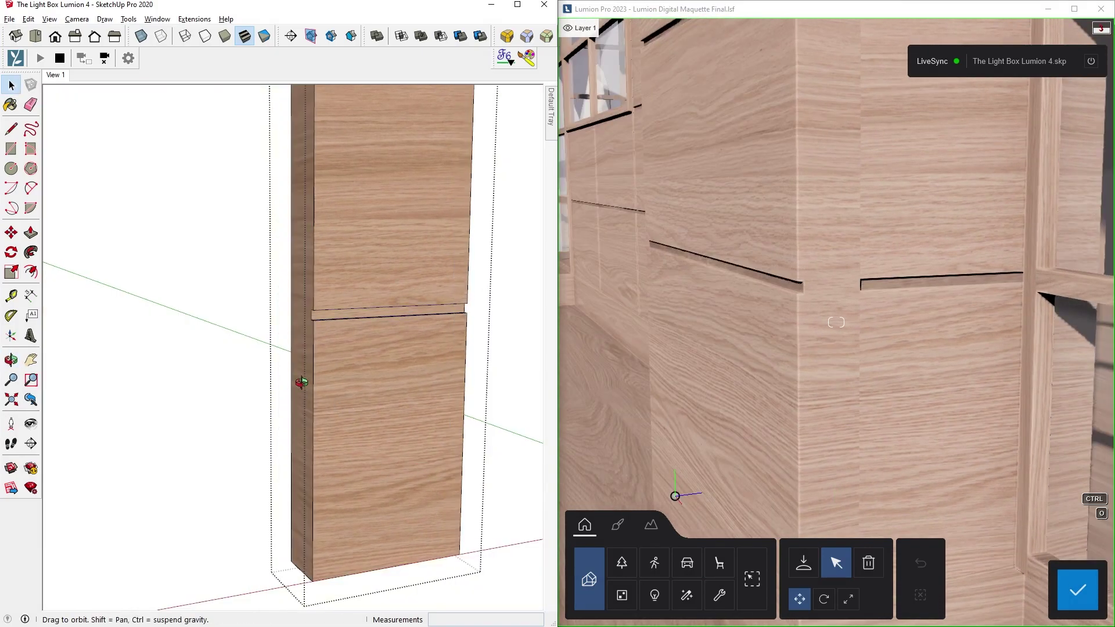
scroll(303, 380, up, 8)
key(p)
drag(304, 386, 317, 379)
text(1/16)
key(Return)
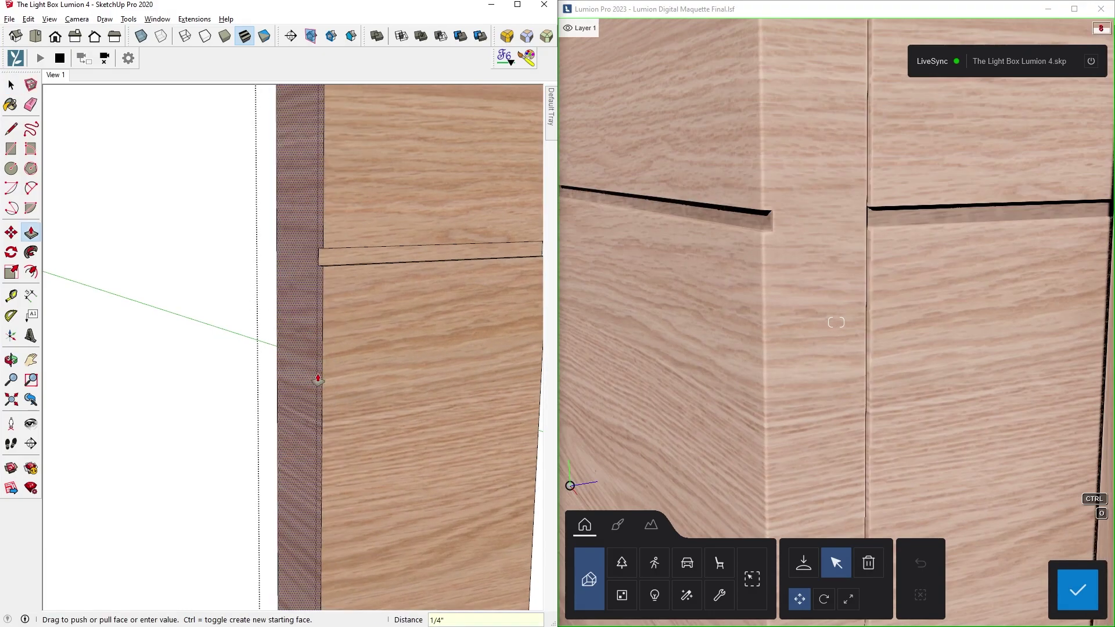
Select the bottom end of the wooden window post and move it 1/4" vertically.
key(space)
key(Escape)
scroll(315, 378, down, 5)
drag(199, 390, 441, 517)
key(m)
click(327, 465)
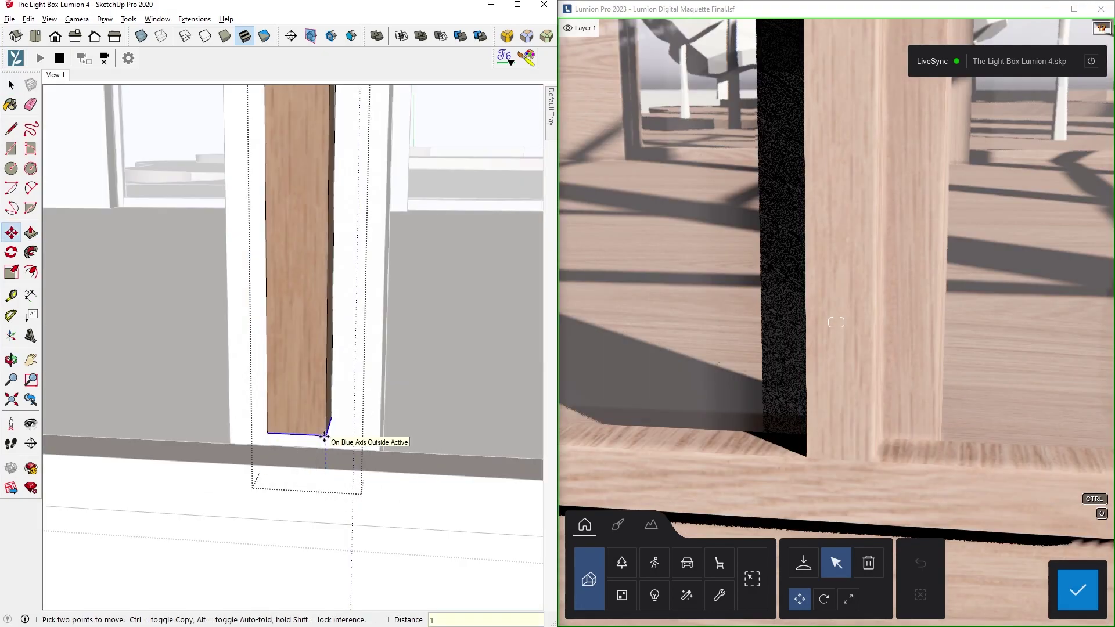
text(1/4)
key(Return)
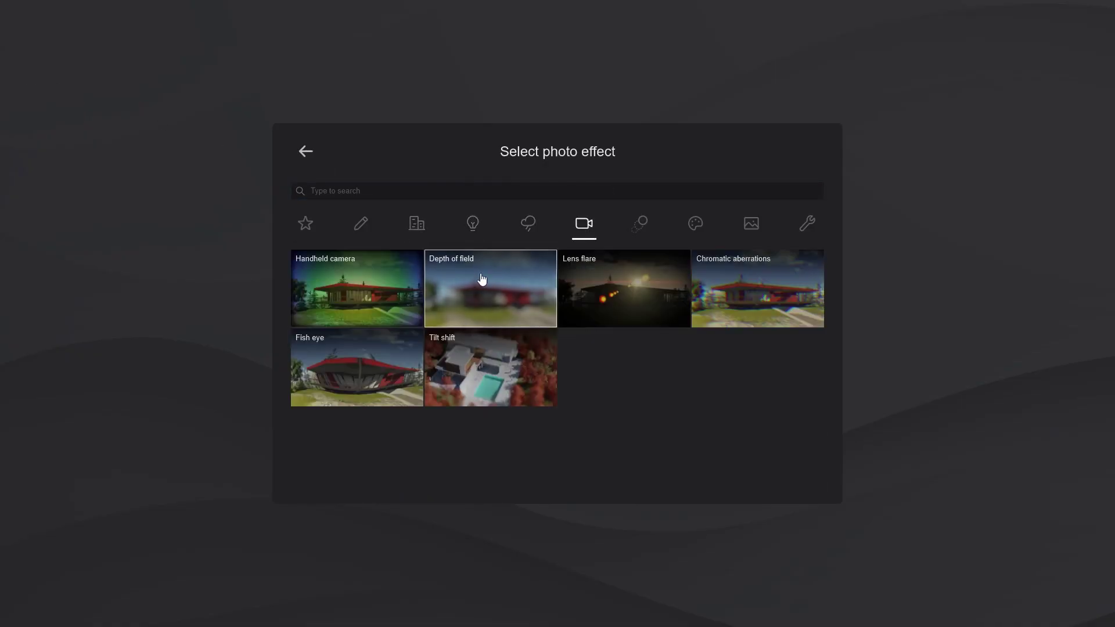
In Lumion, add the Depth of field effect to the photo, reduce its amount and slightly increase the focus distance.
click(474, 282)
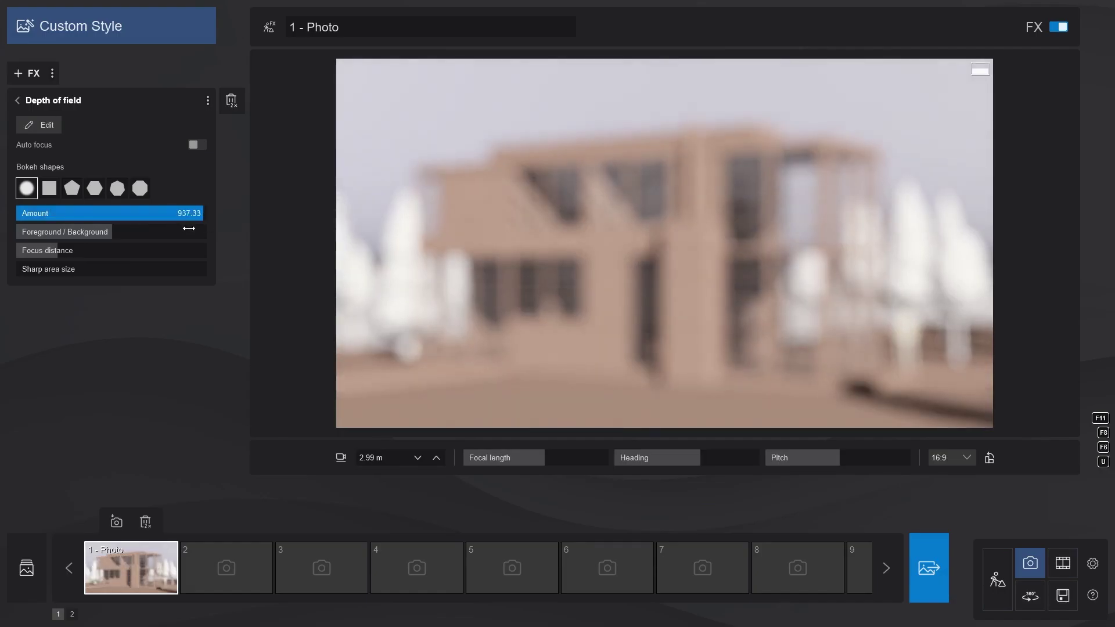
drag(174, 218, 136, 222)
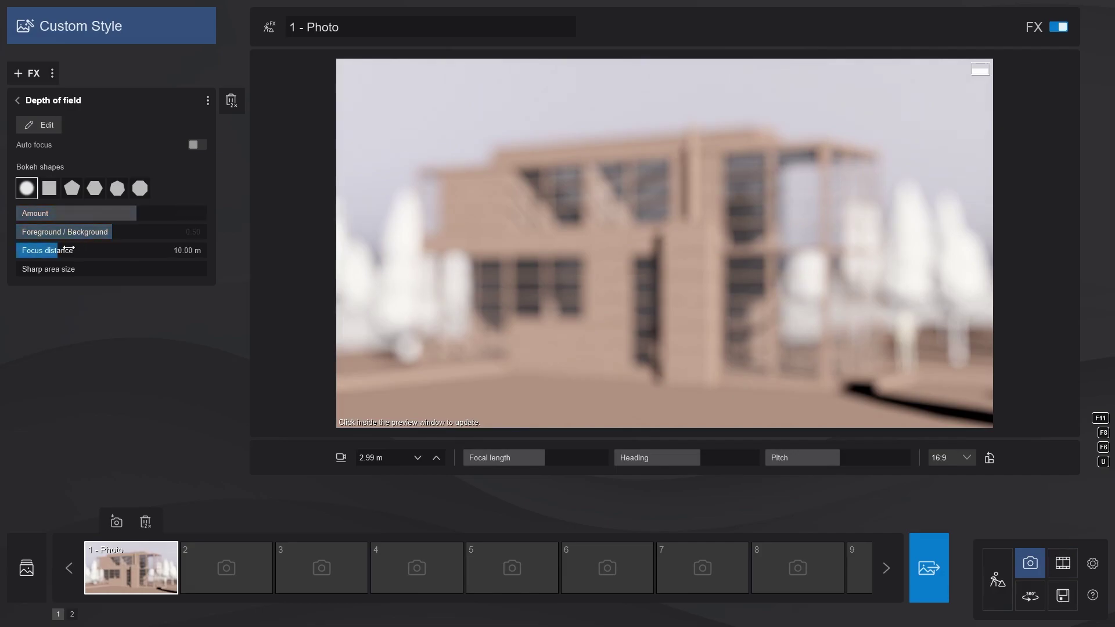
drag(66, 248, 75, 250)
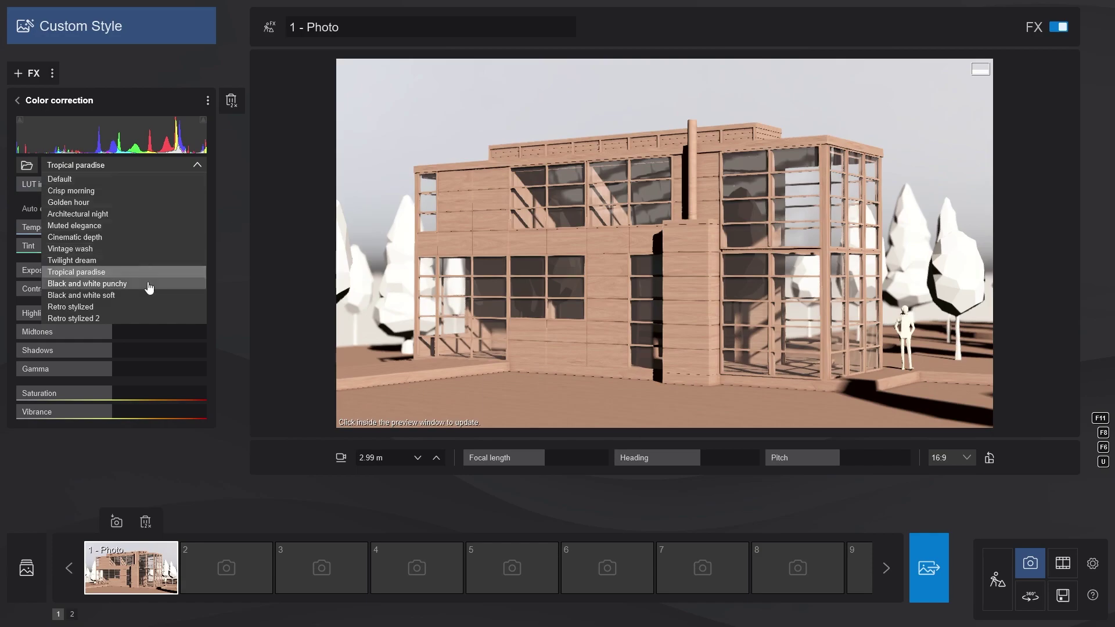
Try colour correction LUT presets including Retro stylized and Crisp morning, reduce the LUT intensity, and select the Default preset.
click(153, 295)
click(154, 168)
click(152, 186)
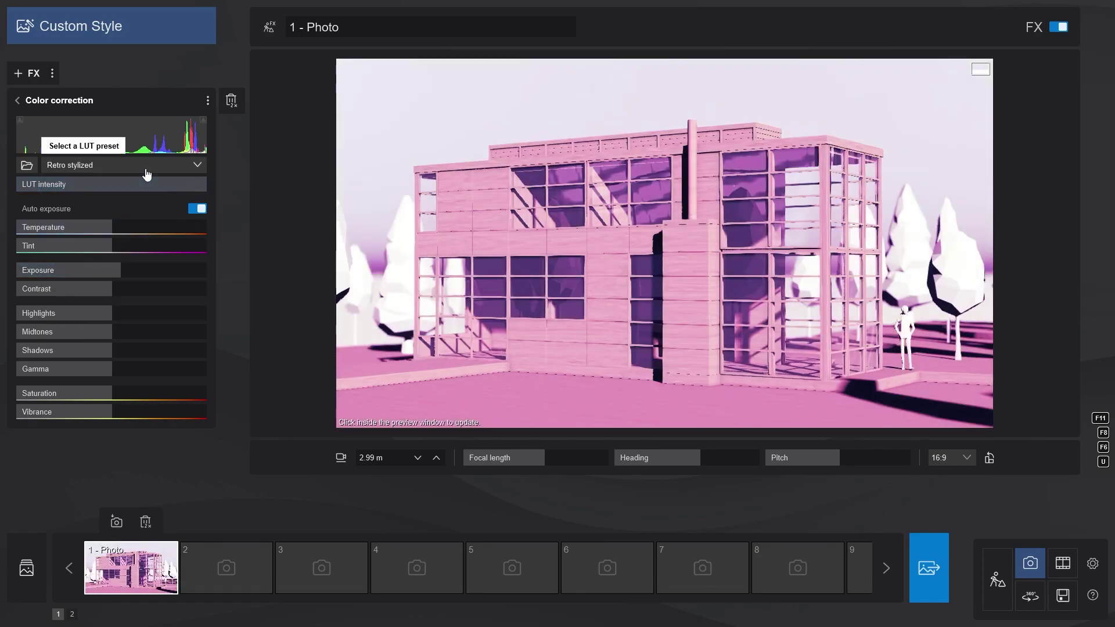
click(151, 165)
click(153, 185)
click(151, 166)
click(180, 204)
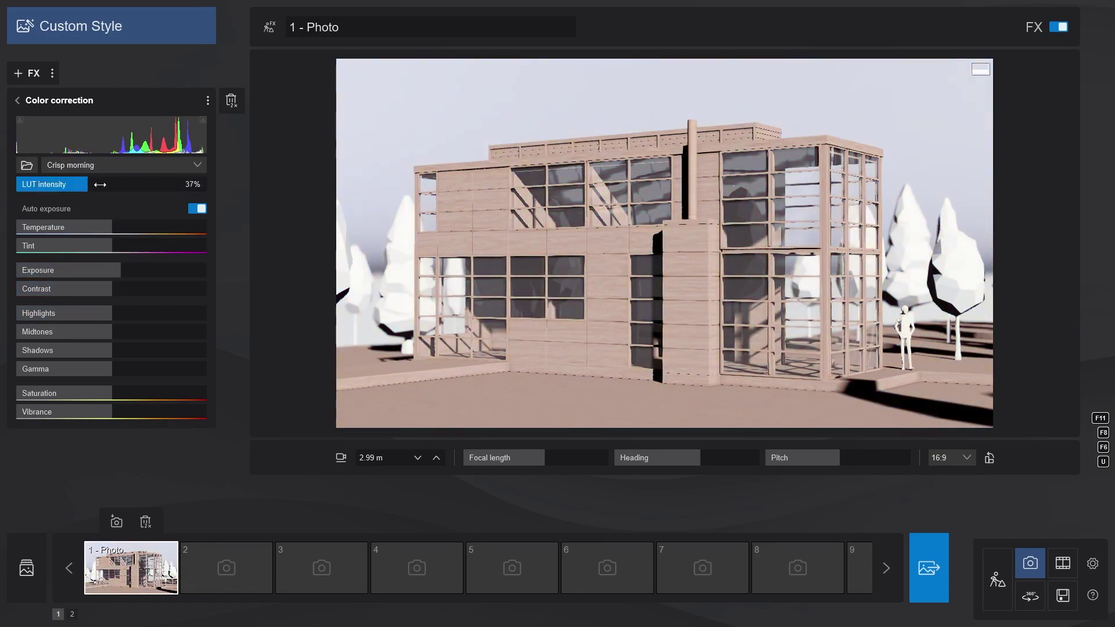
click(174, 166)
click(156, 179)
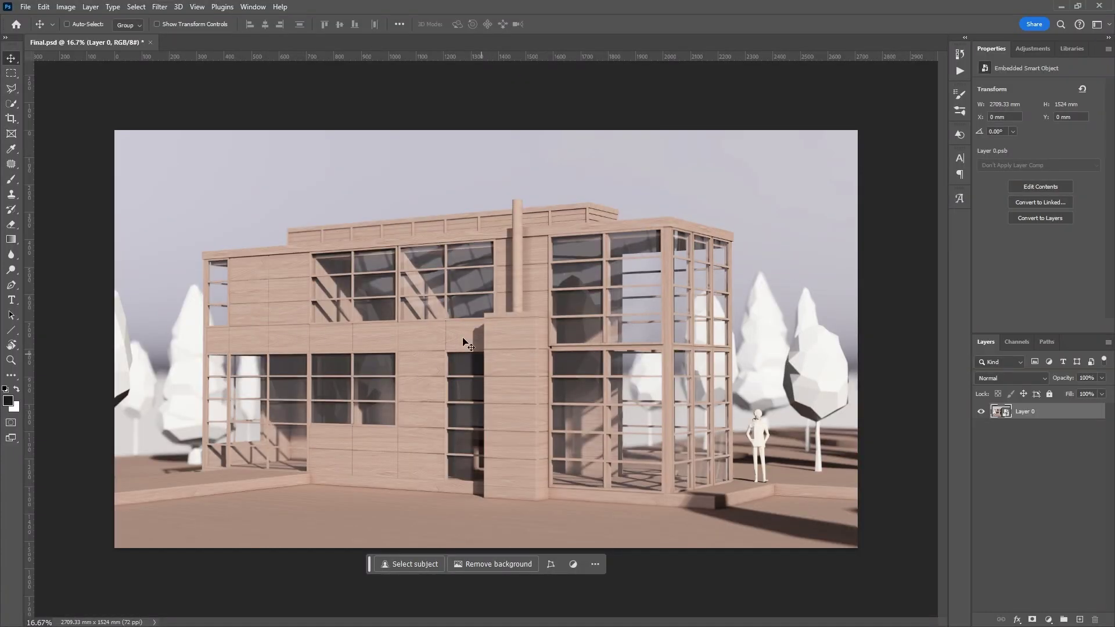
In Photoshop, open a filter for the rendered image's smart object layer.
click(160, 7)
click(192, 94)
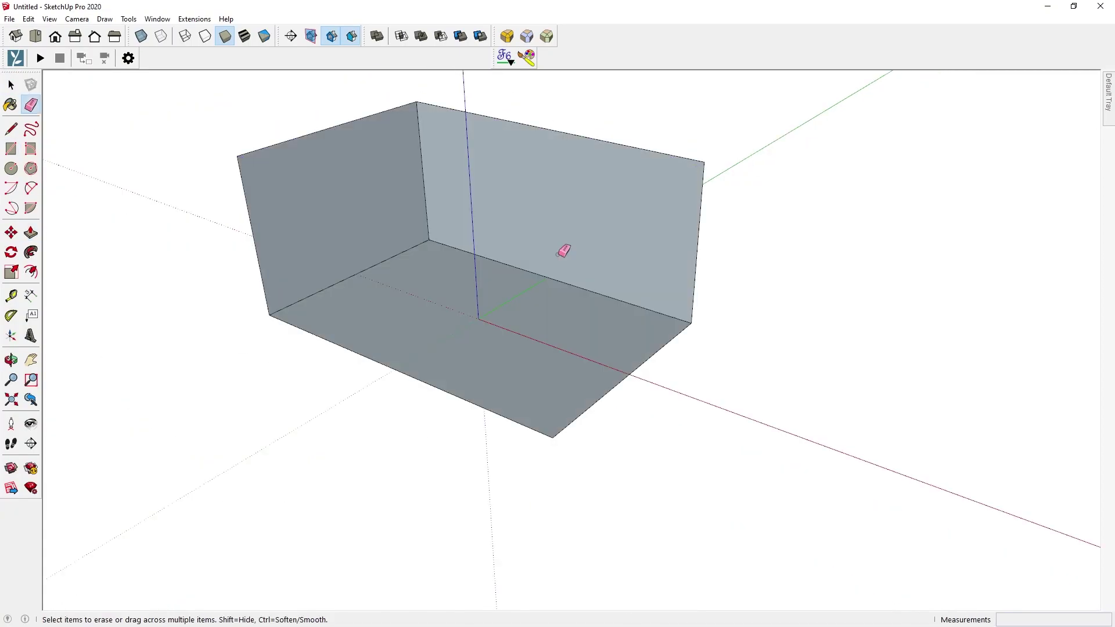
In SketchUp, reverse all faces of the three-sided backdrop and paint them with a new dark grey material.
key(space)
click(533, 212)
triple_click(533, 212)
right_click(533, 212)
click(581, 335)
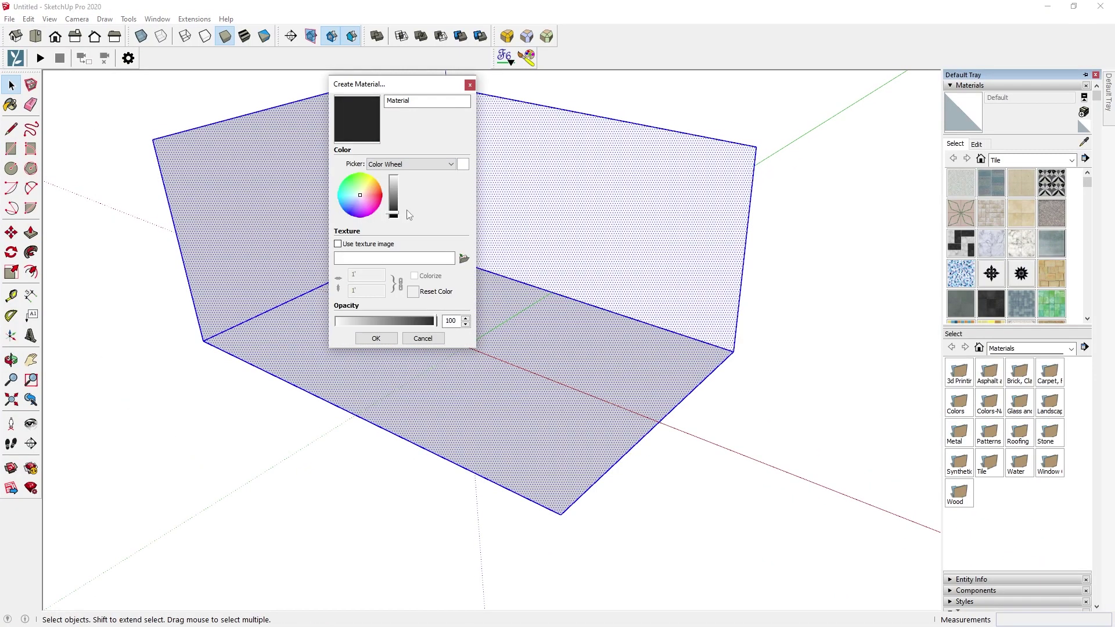
key(Return)
click(485, 211)
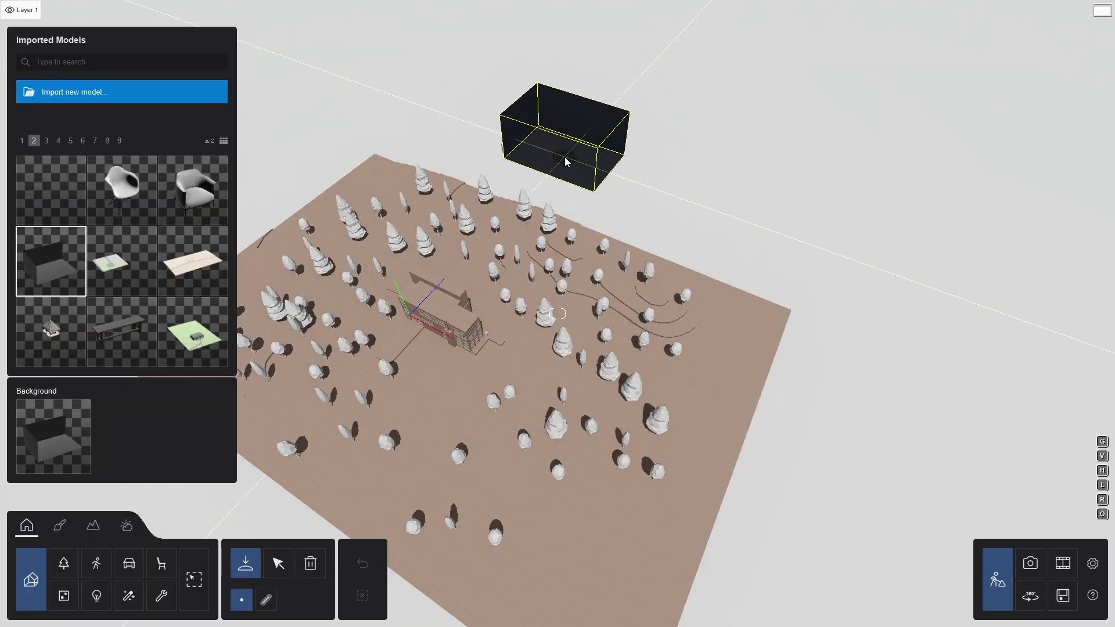
In Lumion, place the imported Background model in the scene and adjust its material colour.
click(566, 162)
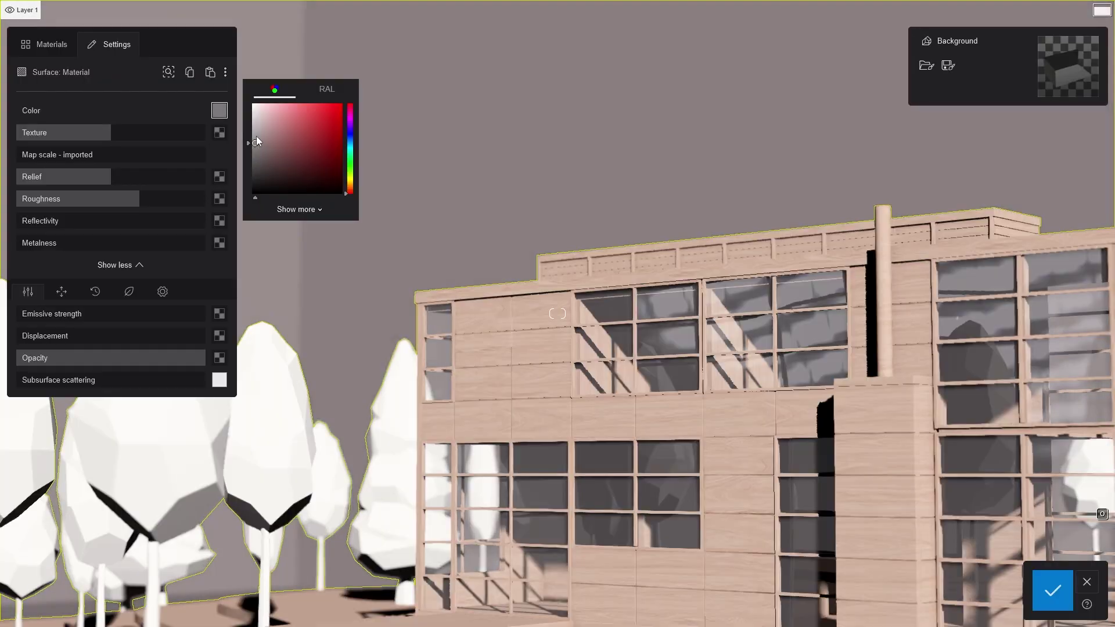
drag(256, 136, 329, 123)
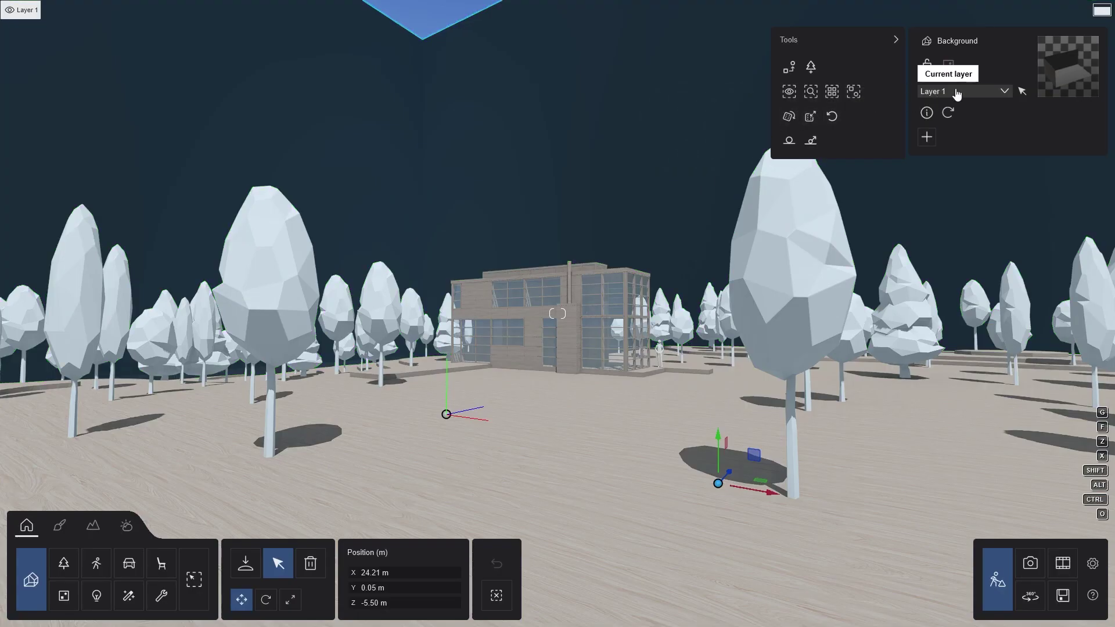
Move the Background model to Layer 5 and toggle that layer in the photo's Layer visibility effect.
click(953, 91)
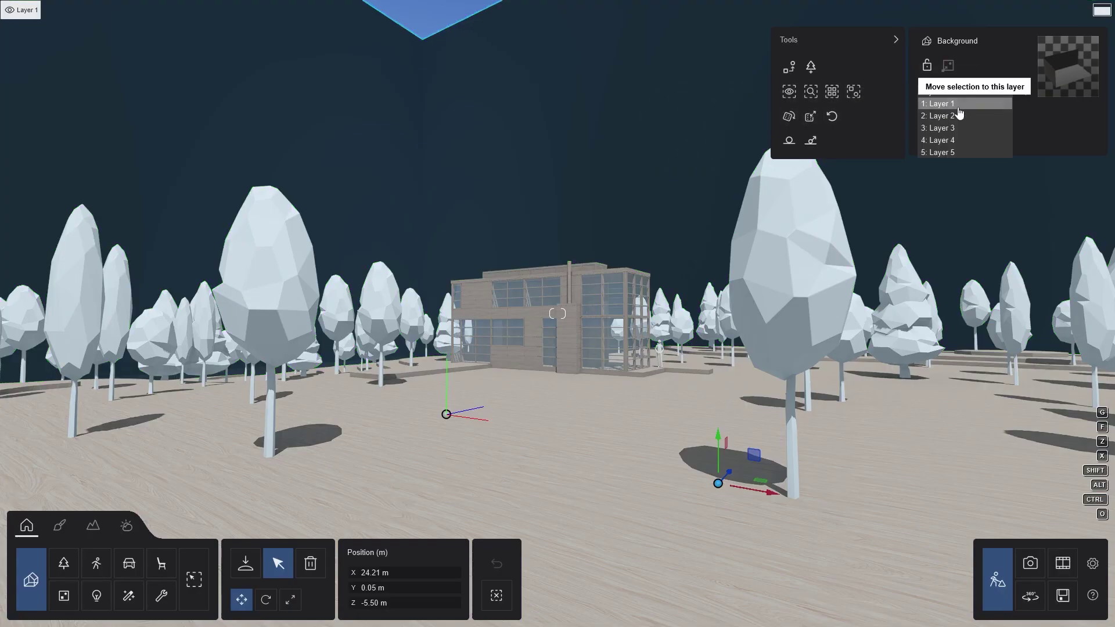
click(952, 152)
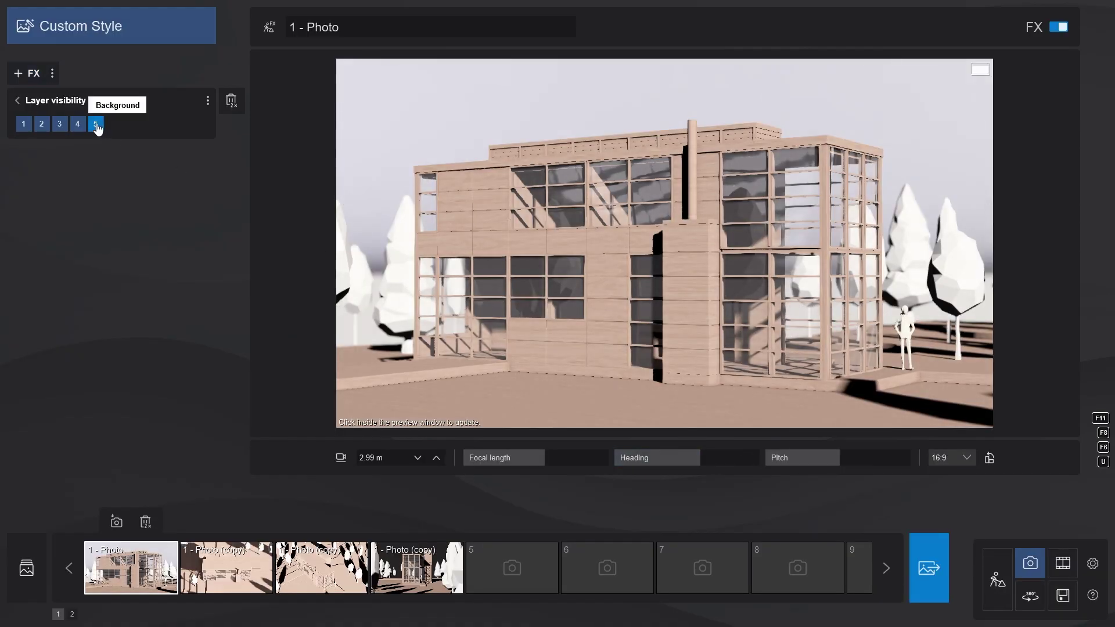
click(95, 124)
click(96, 124)
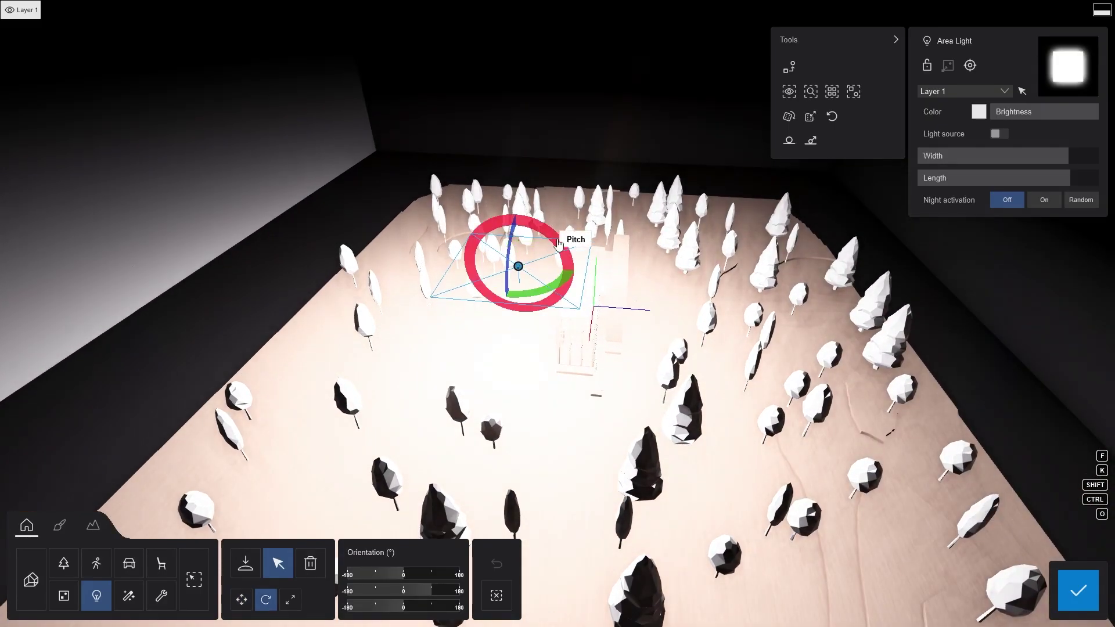
Change the area light's pitch and reposition the light in front of the house.
drag(558, 244, 526, 326)
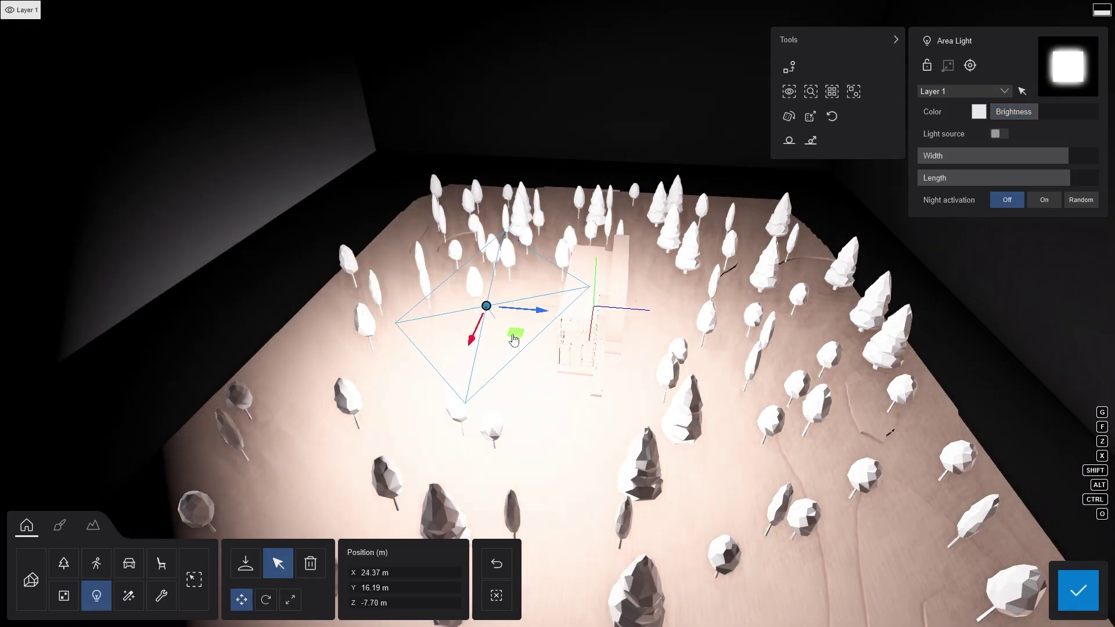
drag(486, 311, 523, 200)
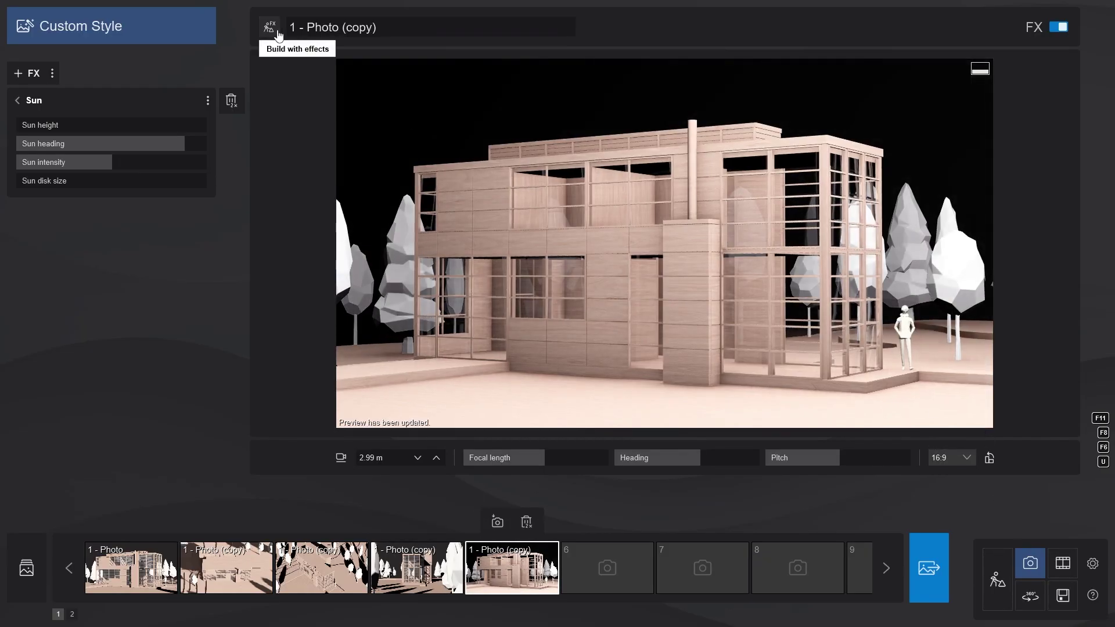